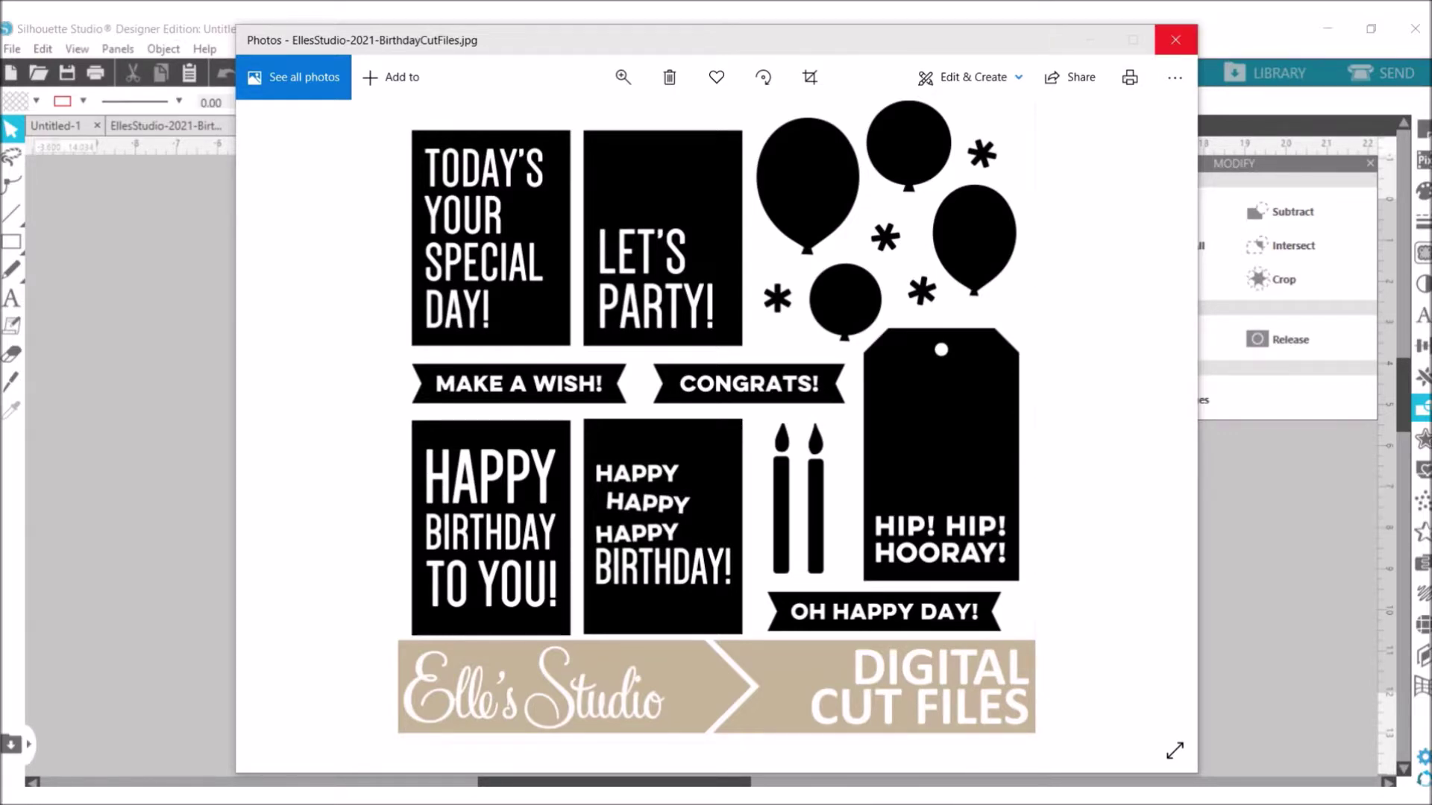
Close the photo preview and open the EllesStudio-2021-BirthdayCutFiles-Balloons design from the library.
click(1175, 39)
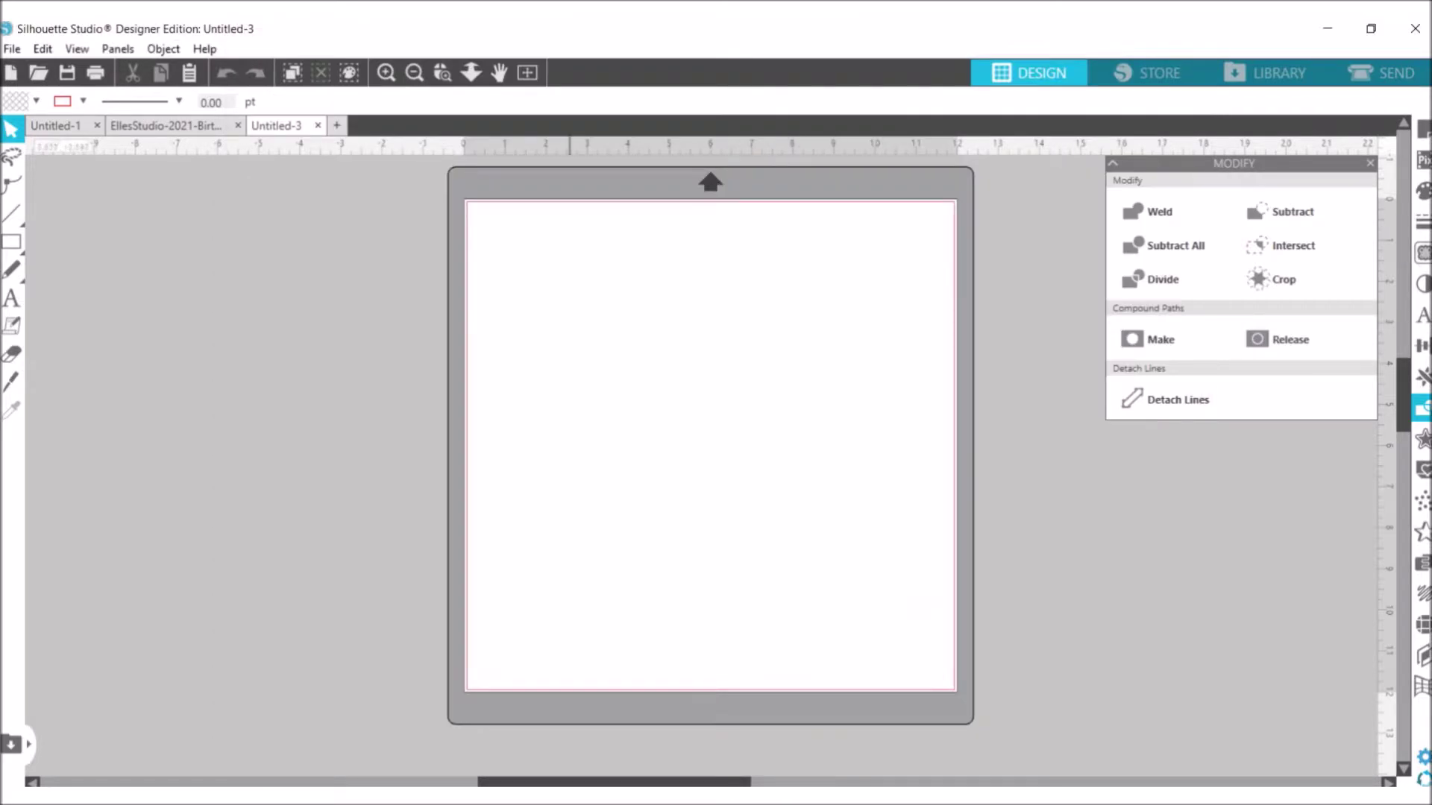
click(1268, 73)
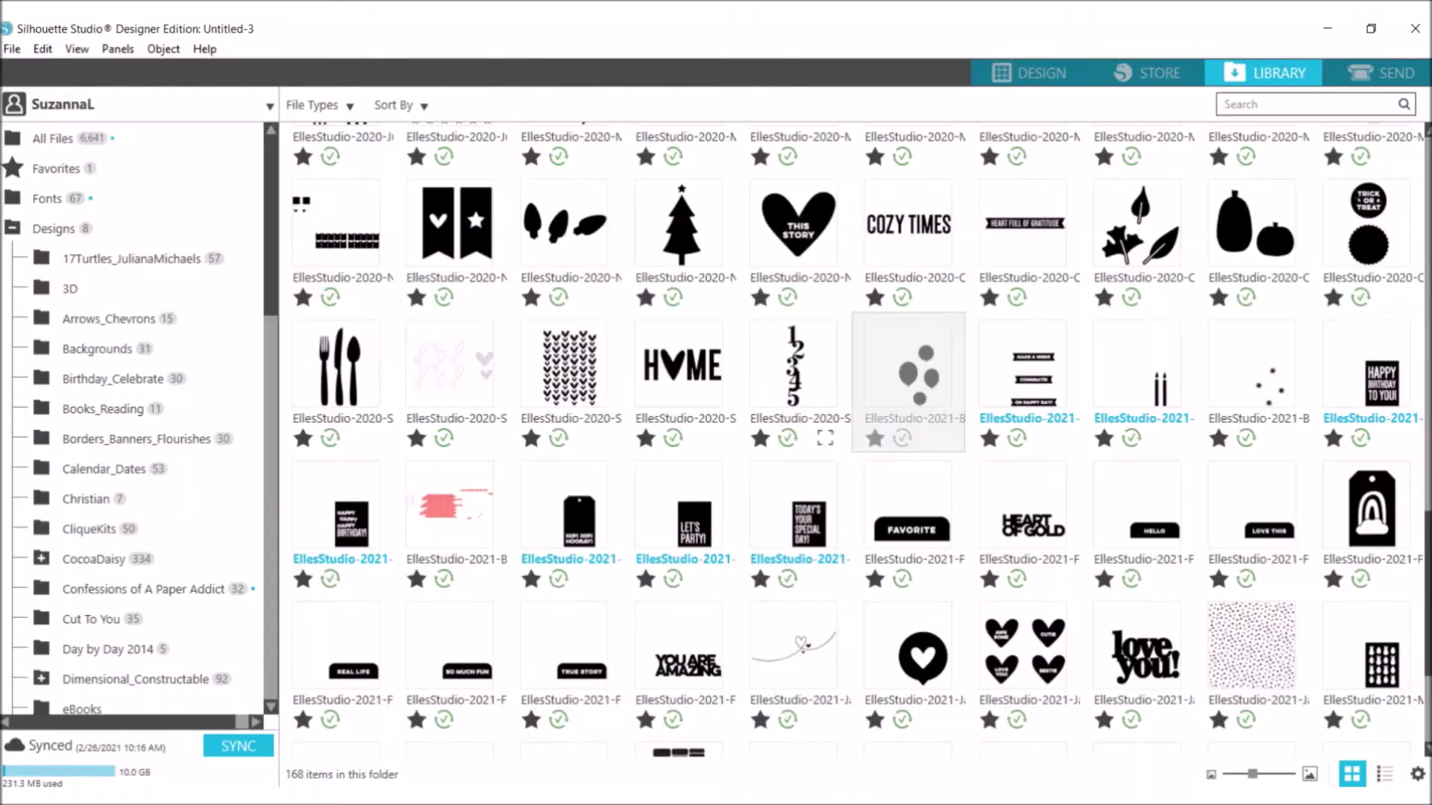
double_click(908, 373)
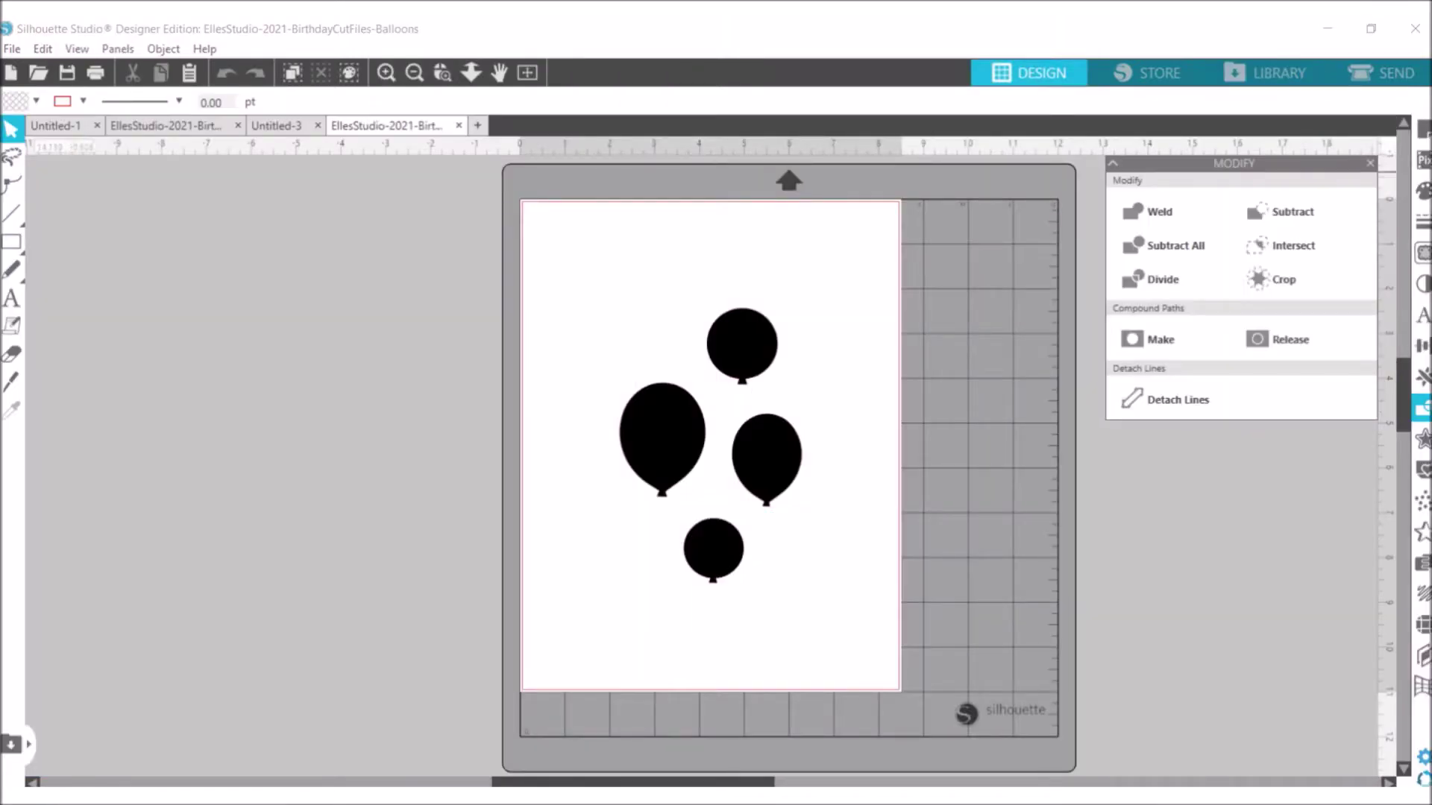
Set the page size of the balloons document to 12"x12".
click(1422, 129)
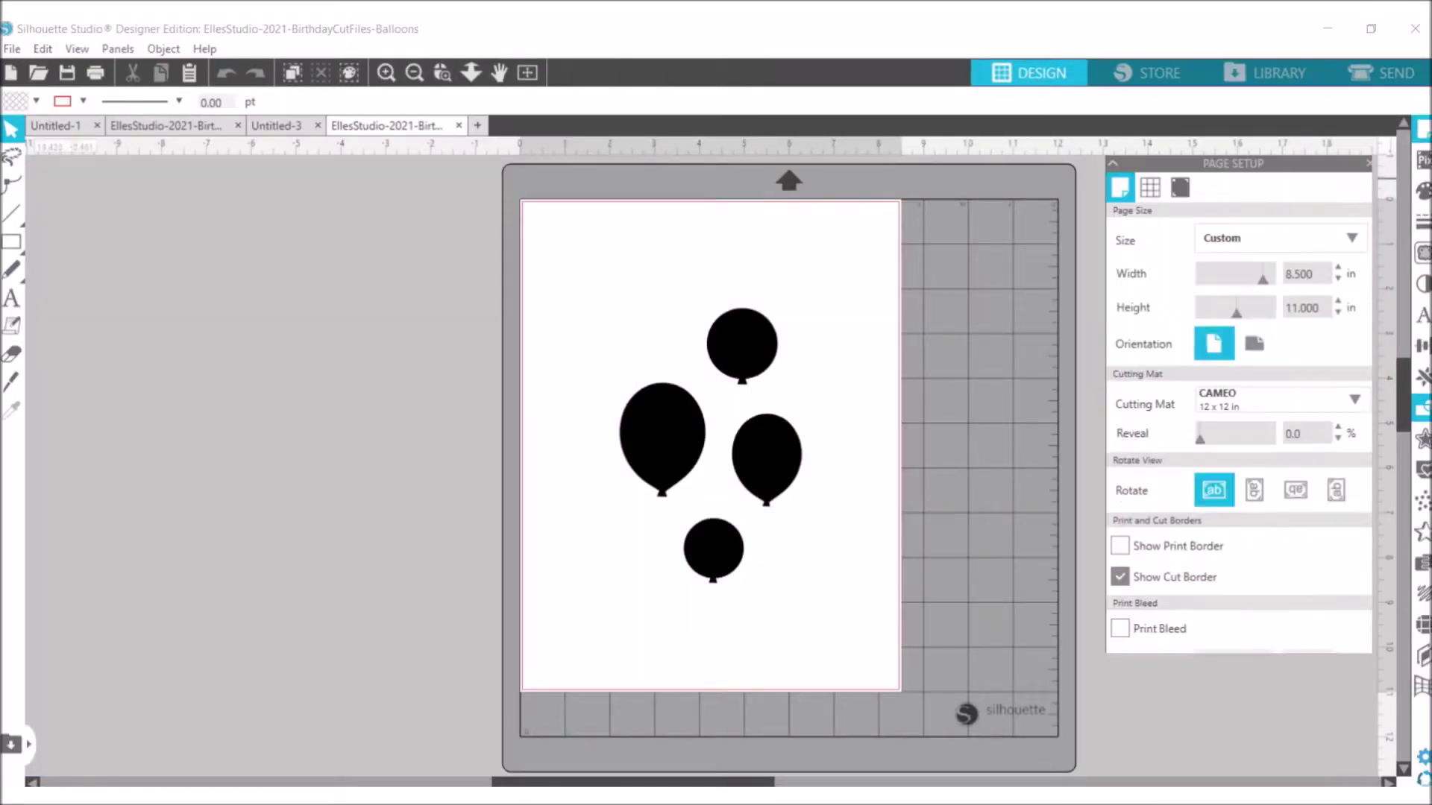
click(1281, 238)
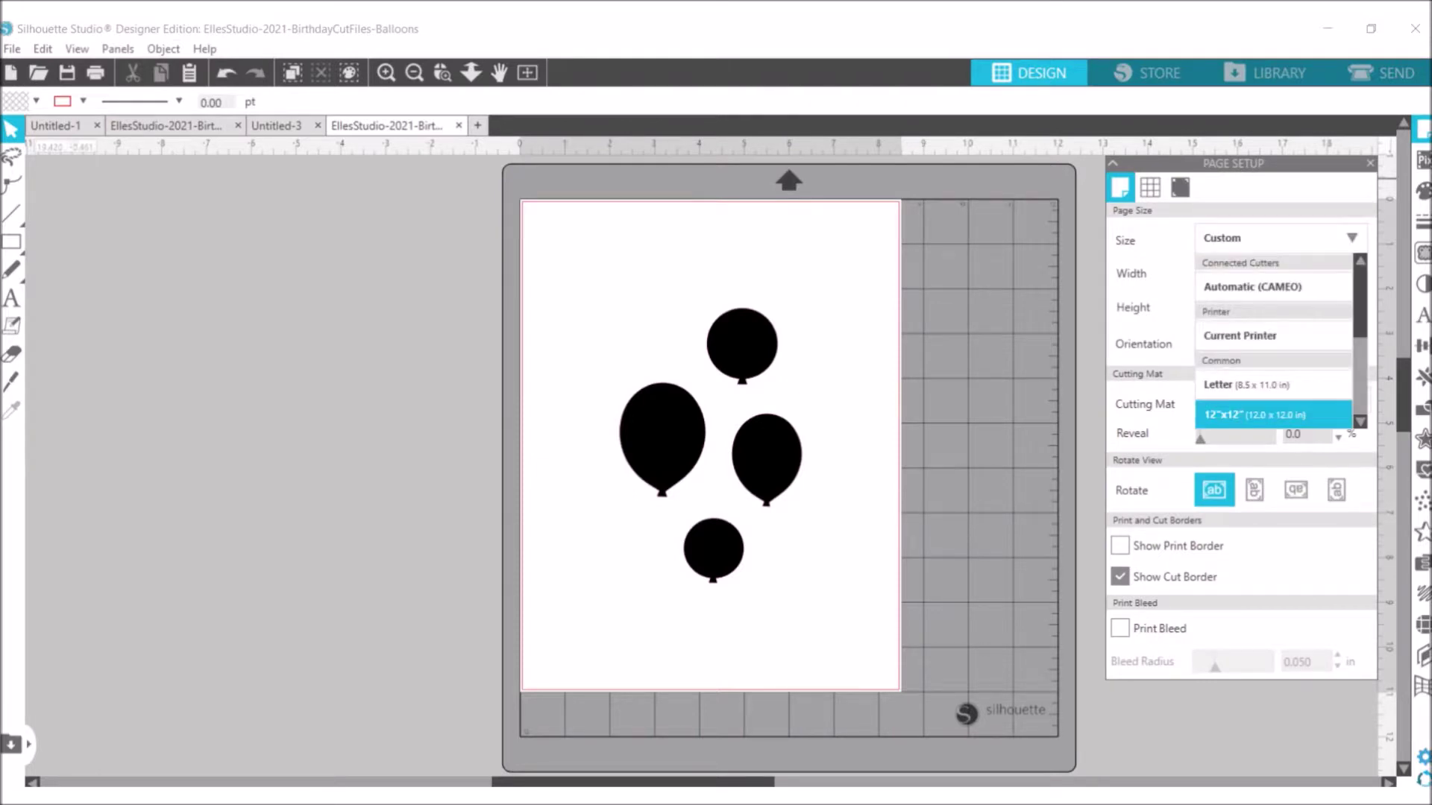
click(1273, 415)
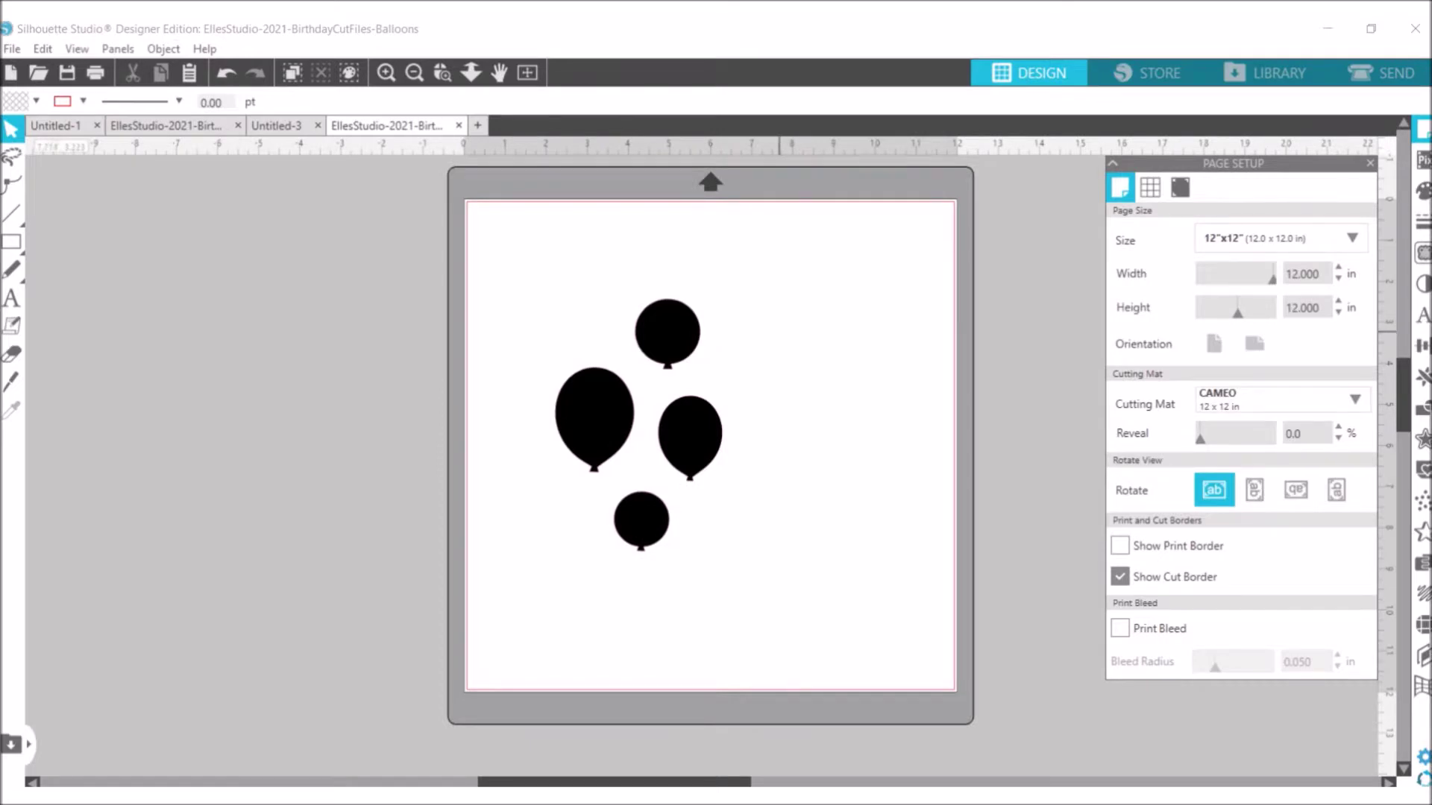
Try to release the compound path of the black balloon artwork.
click(675, 333)
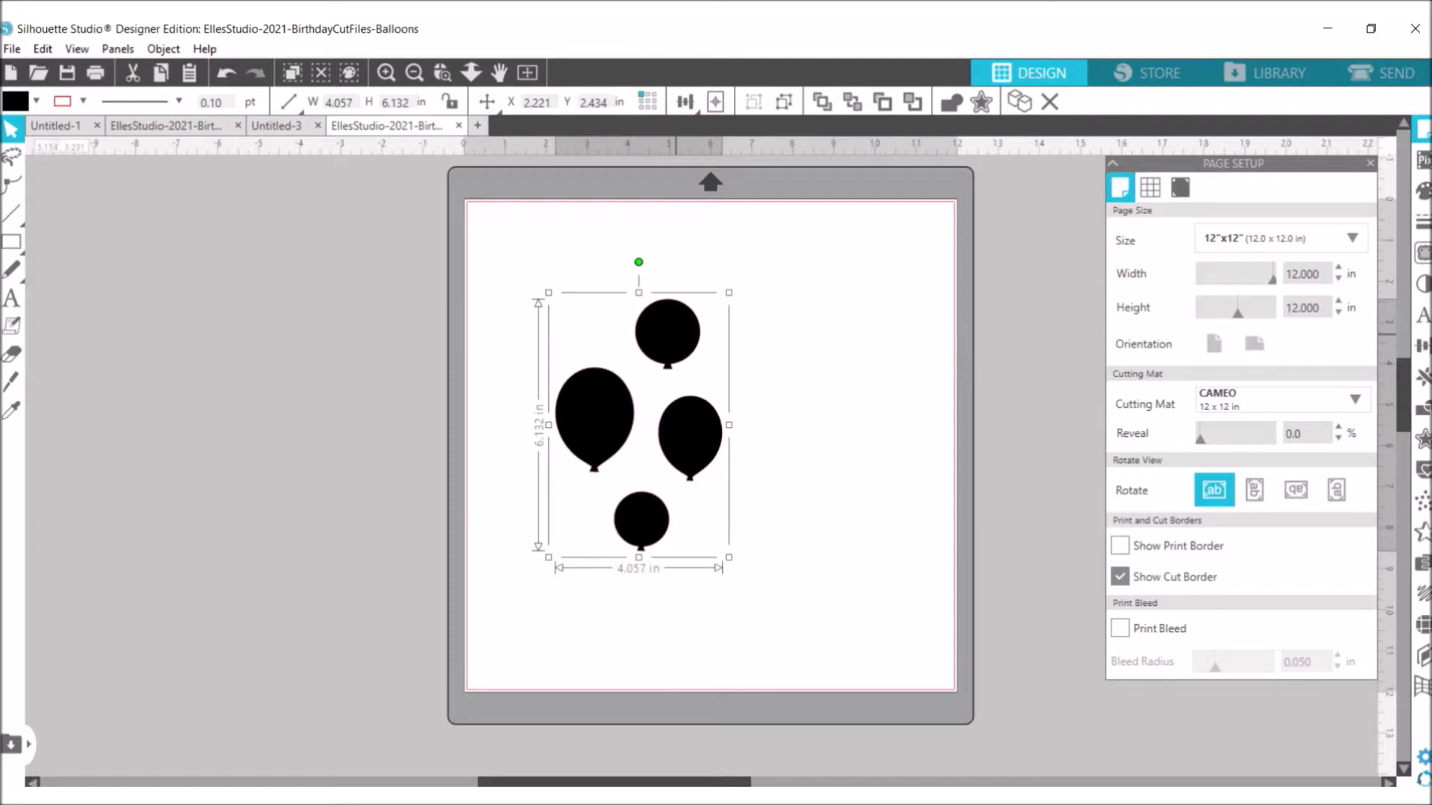
right_click(675, 336)
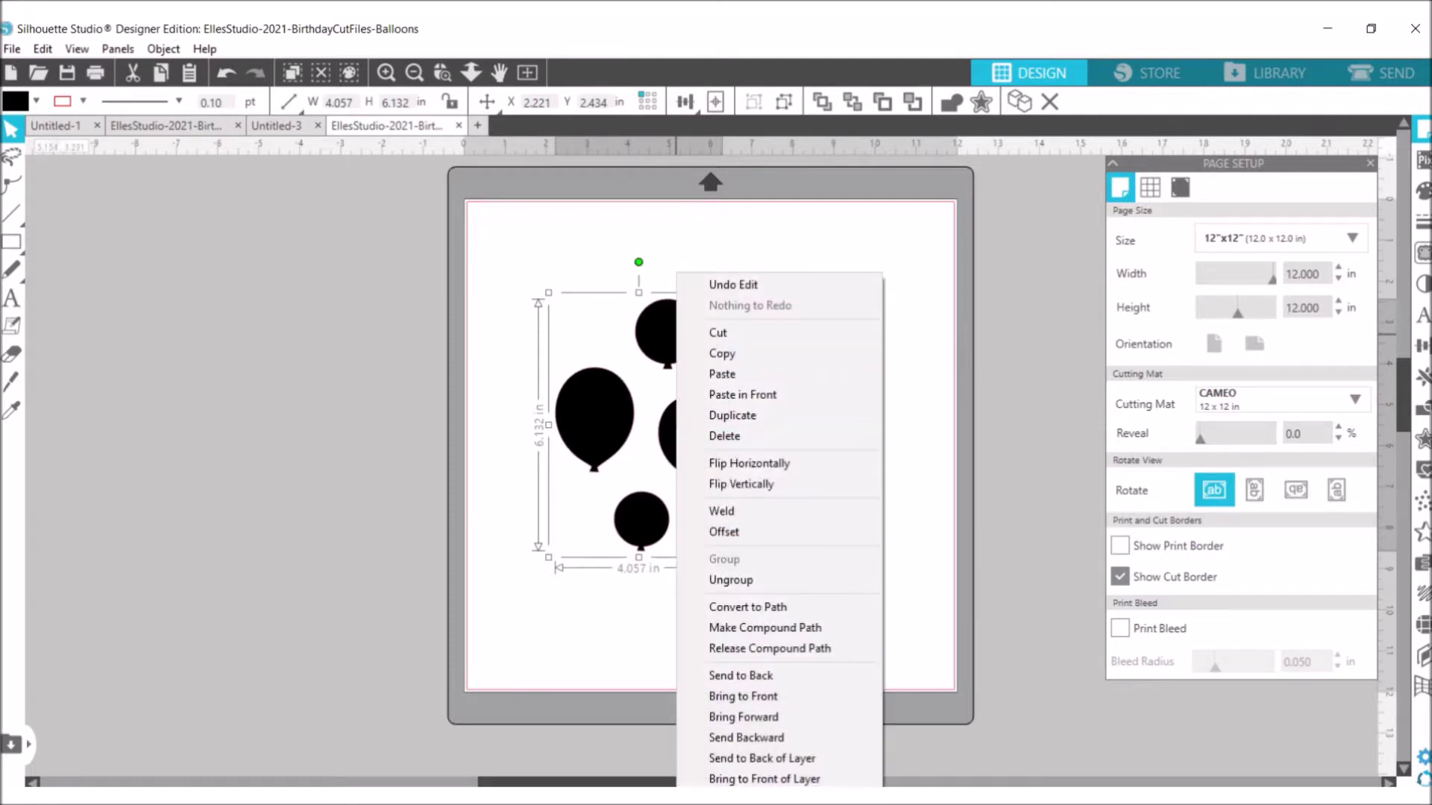
click(759, 648)
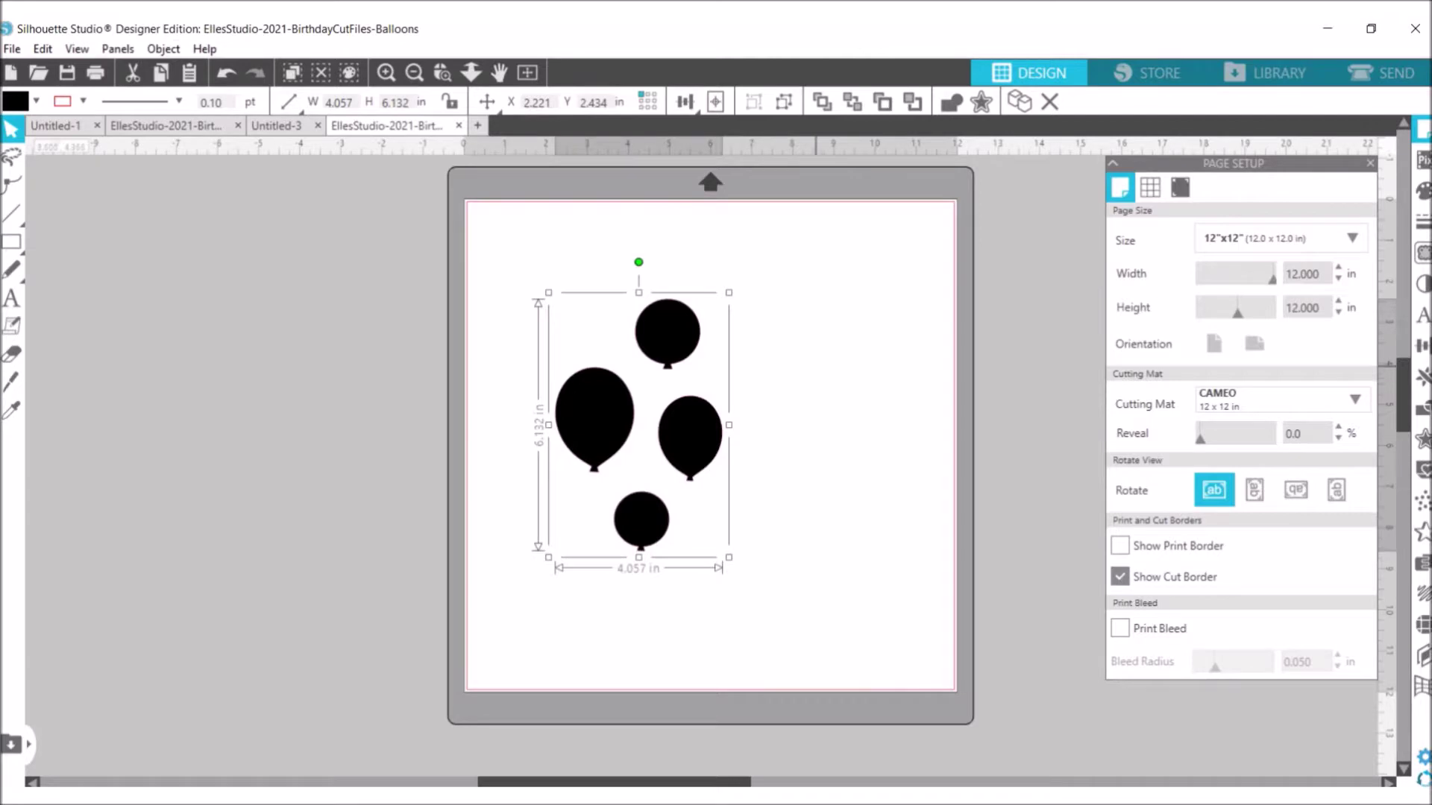
Reposition the balloon artwork near the page's upper-left area, at about X 1.376 in and Y 1.108 in.
drag(671, 343, 727, 346)
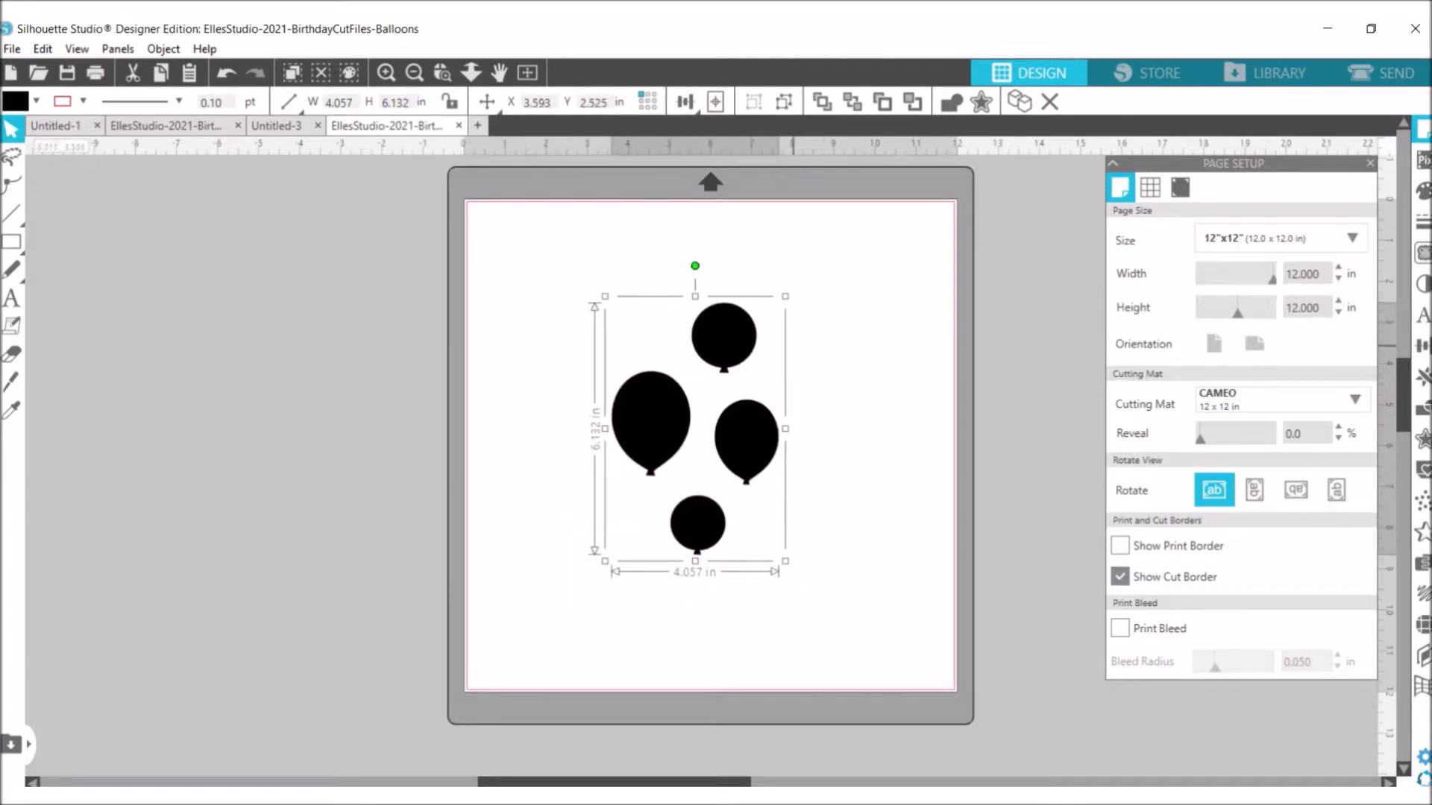
click(815, 345)
drag(737, 332, 728, 335)
click(768, 330)
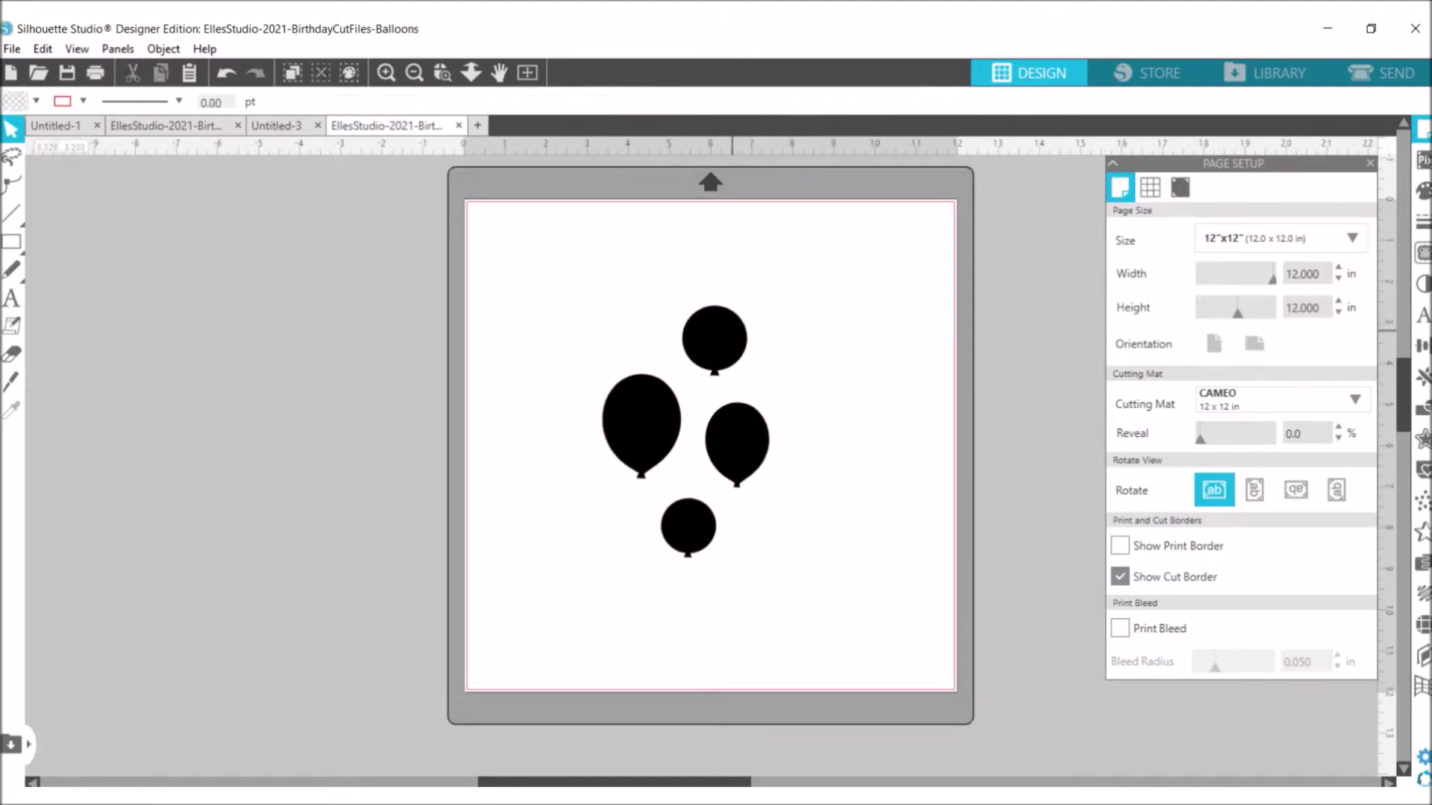
drag(731, 332, 649, 271)
click(1069, 338)
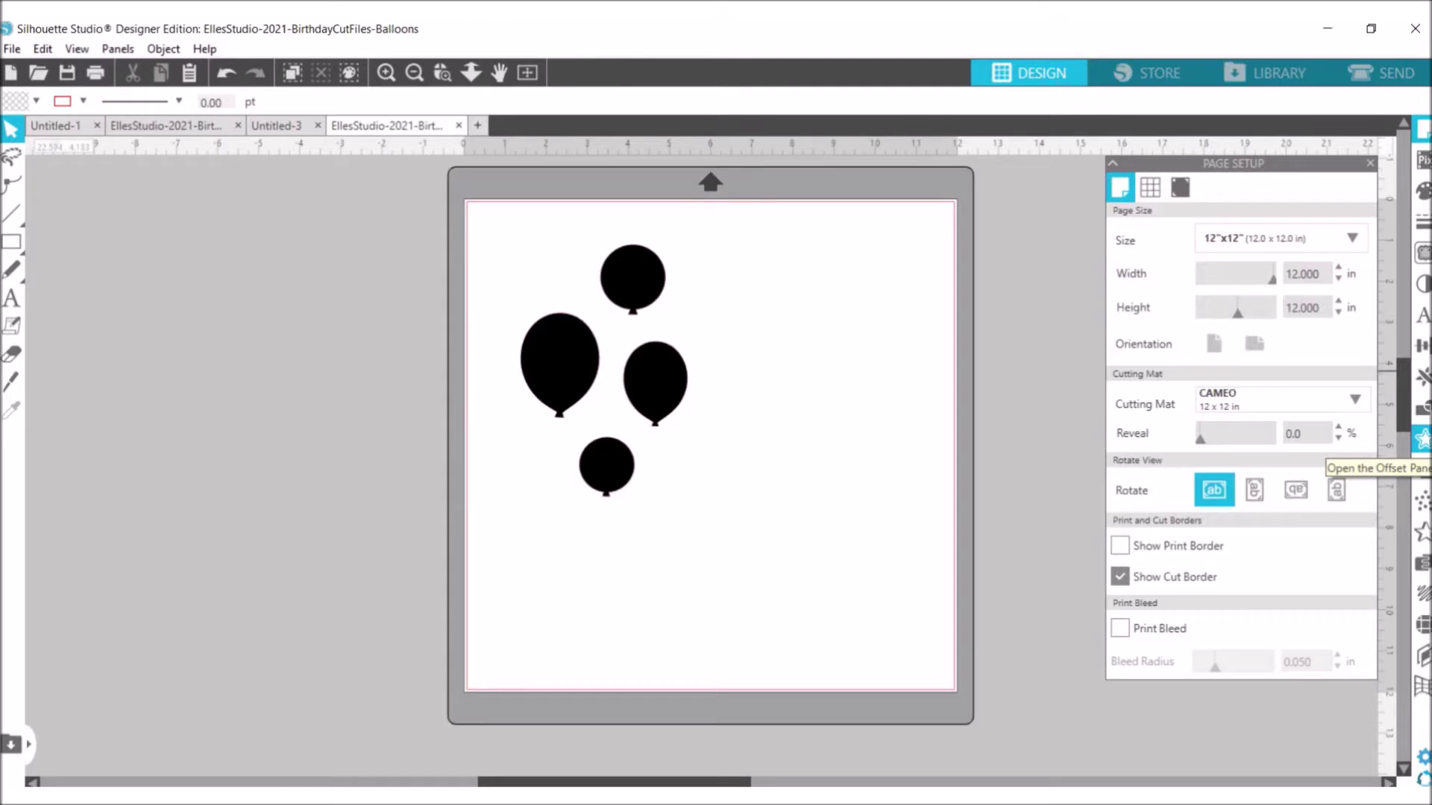
Add an offset outline around the balloon artwork at a distance of 0.10 in with sharp corners.
click(1423, 440)
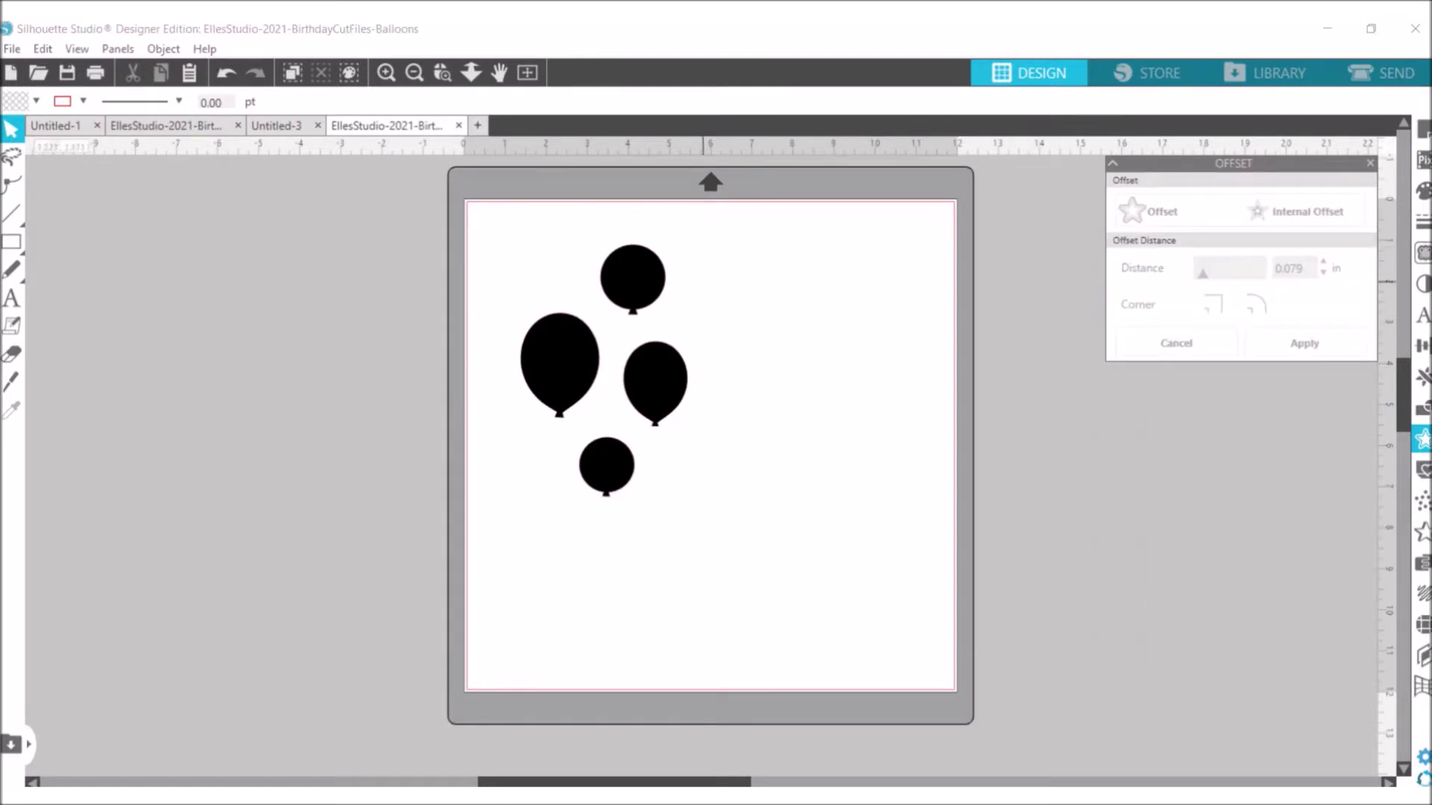
click(643, 282)
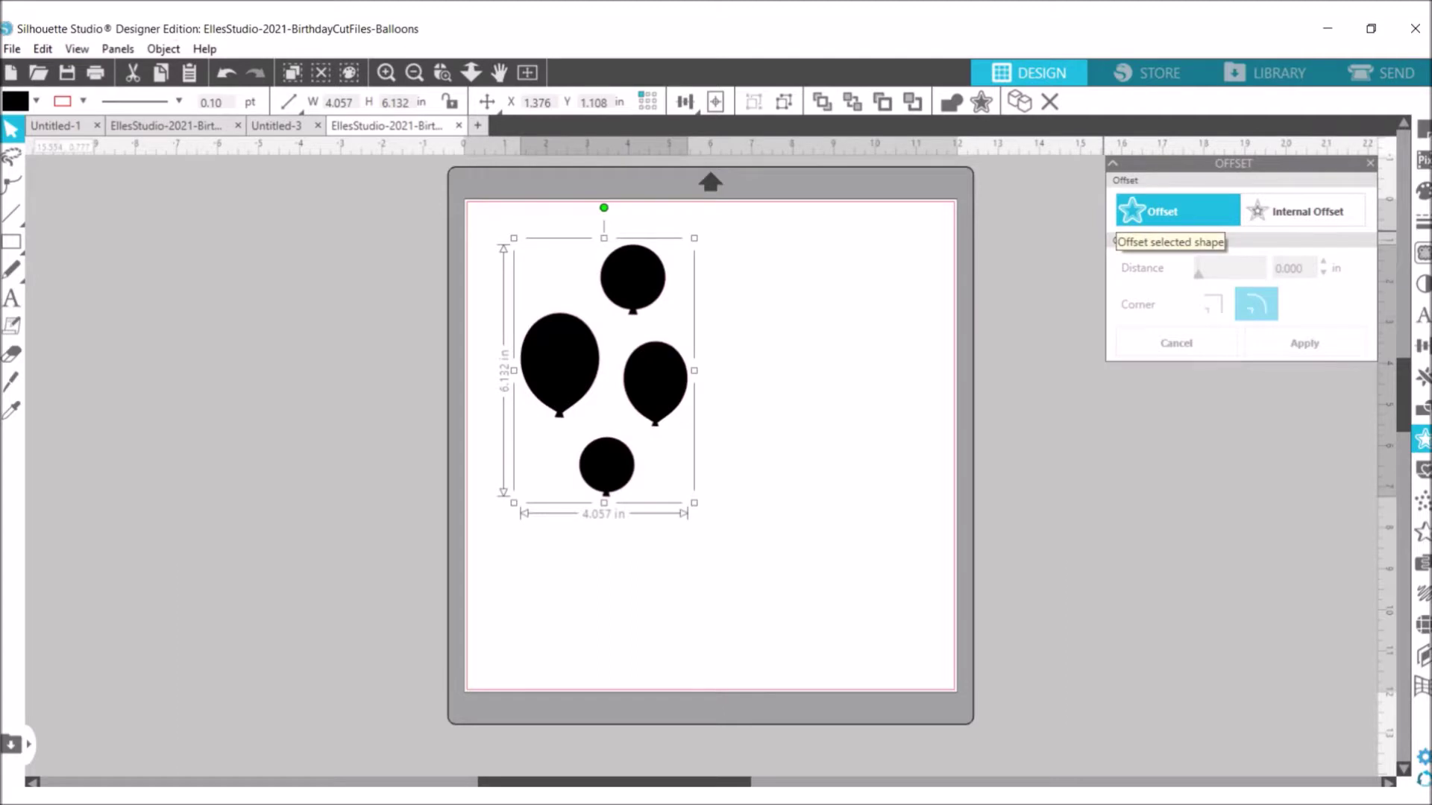
click(1148, 212)
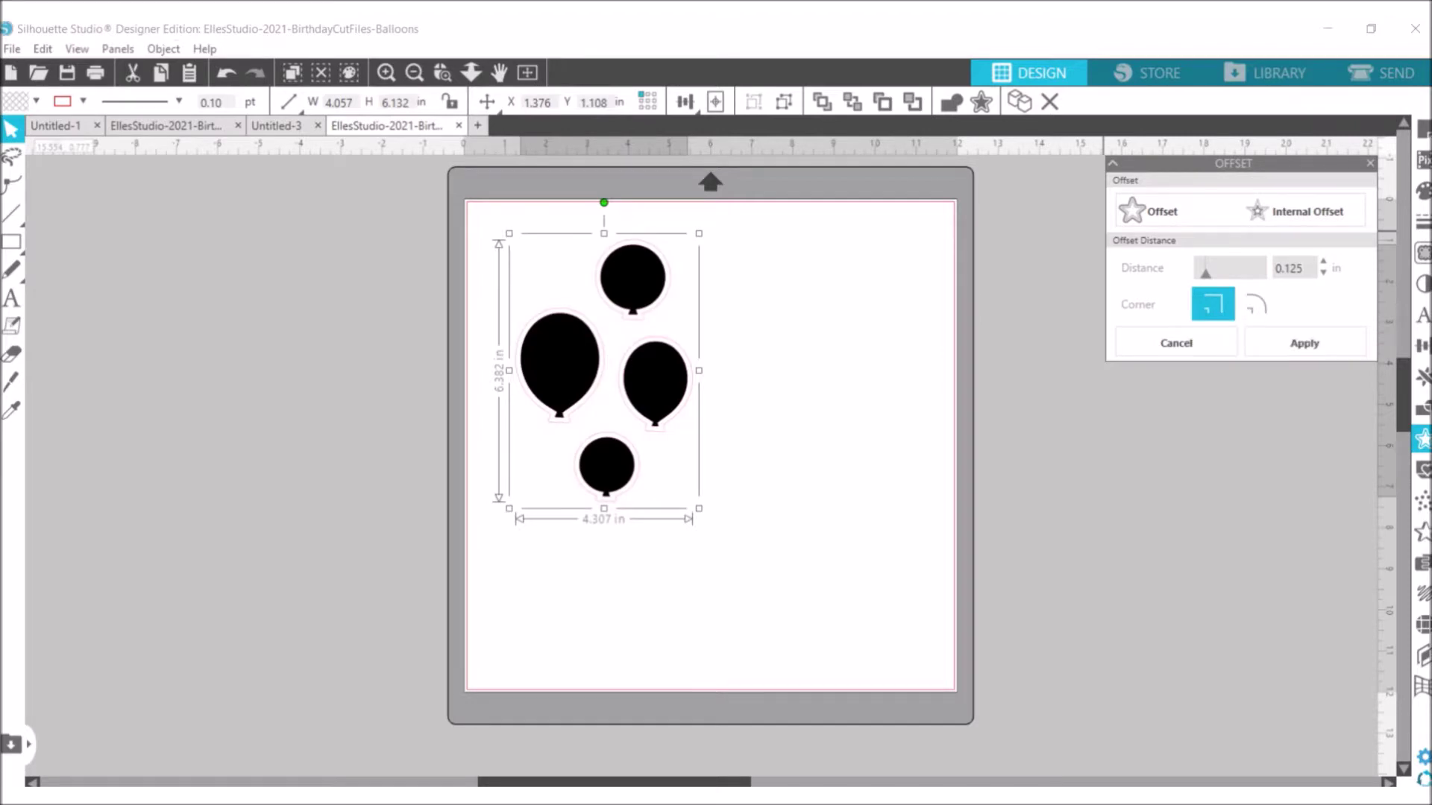
drag(1298, 267, 1289, 268)
text(0)
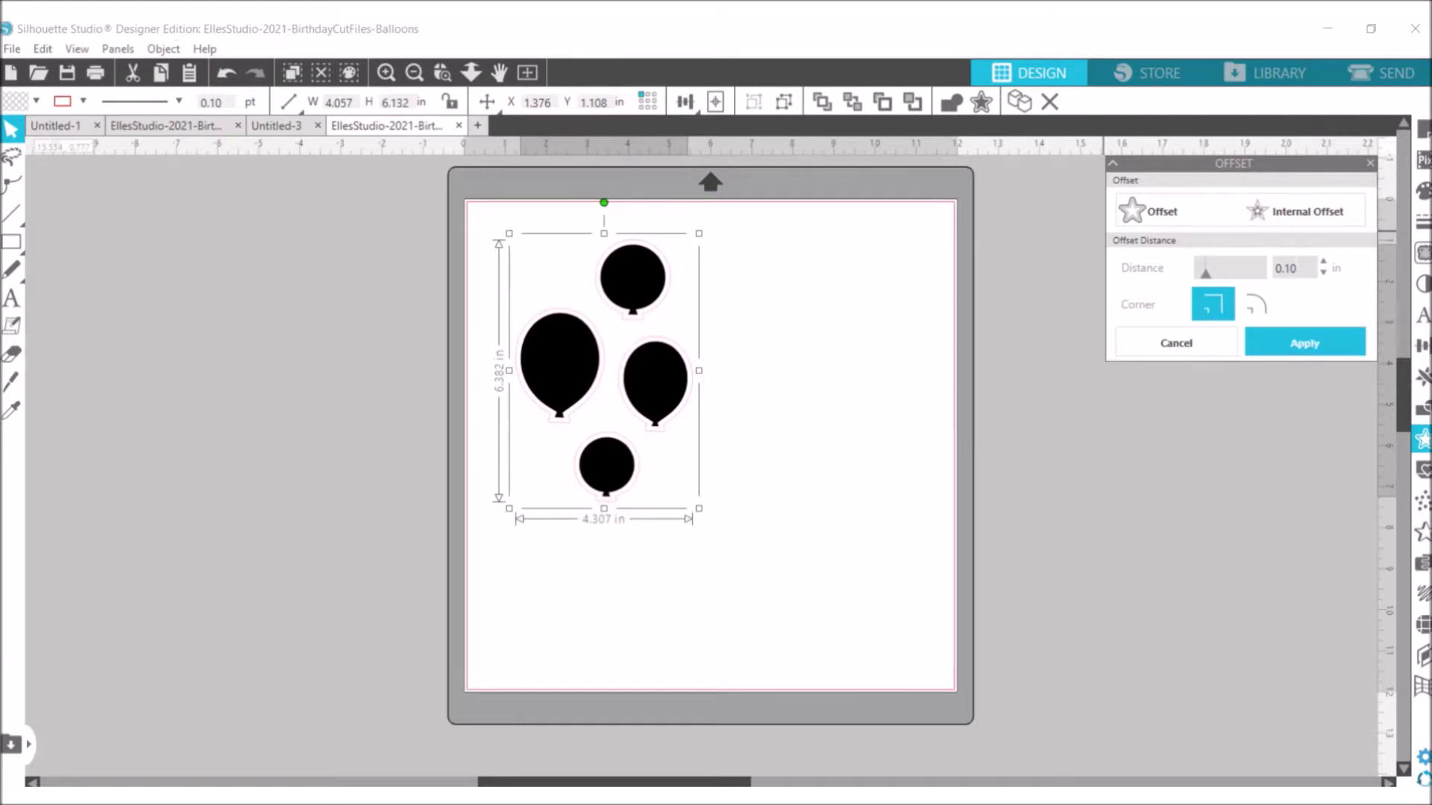
click(1304, 342)
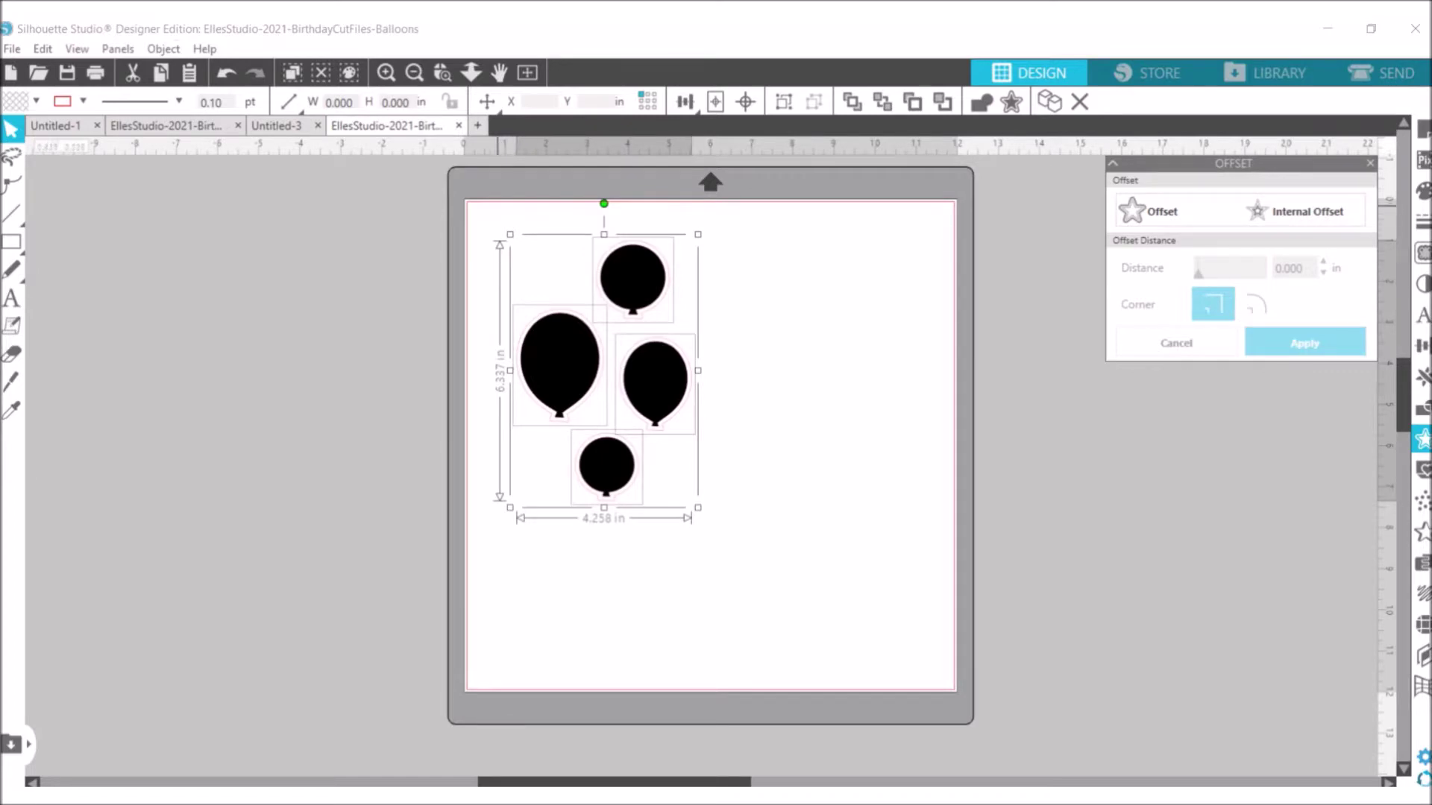
Combine the black balloons and their offset outlines into one compound path.
drag(484, 220, 701, 522)
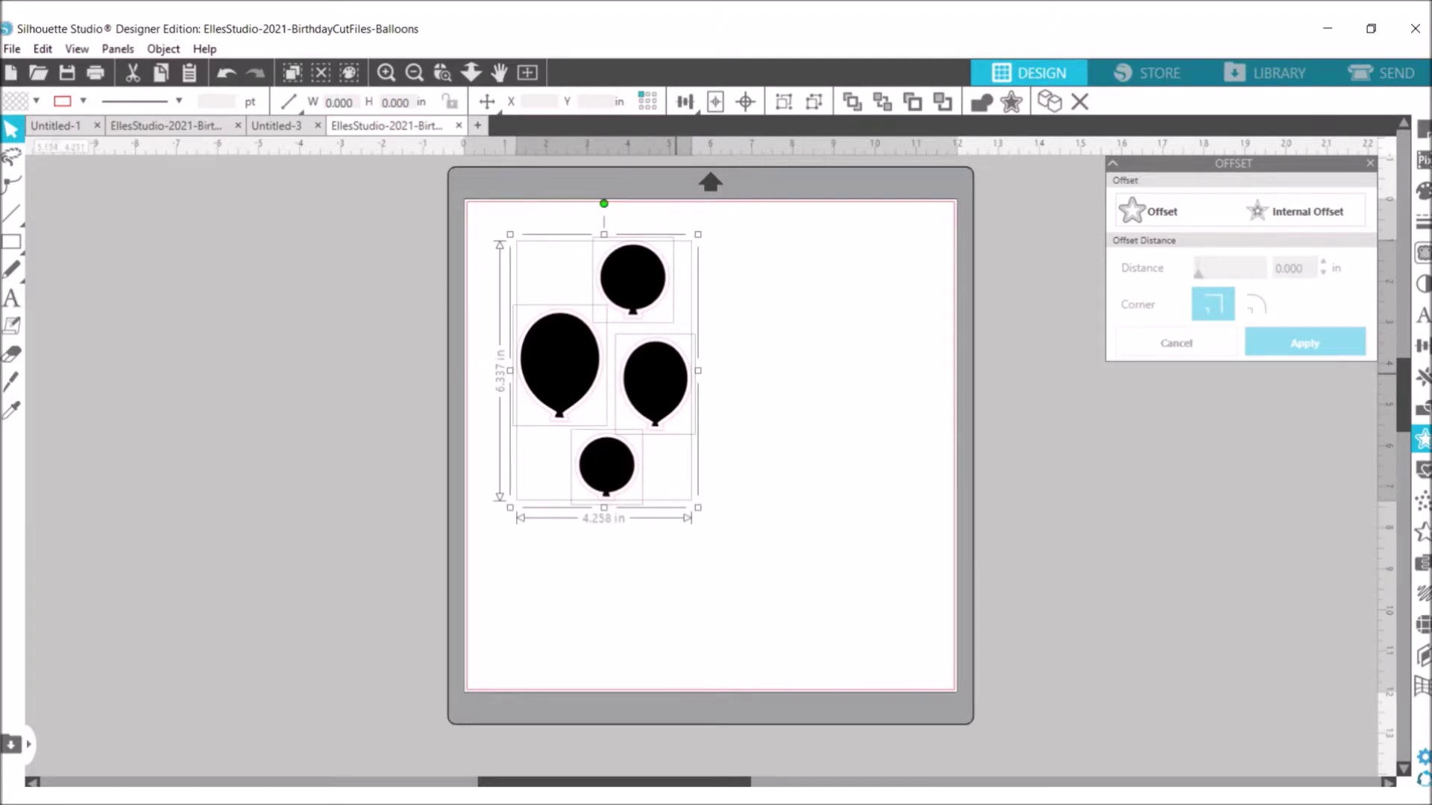
right_click(676, 252)
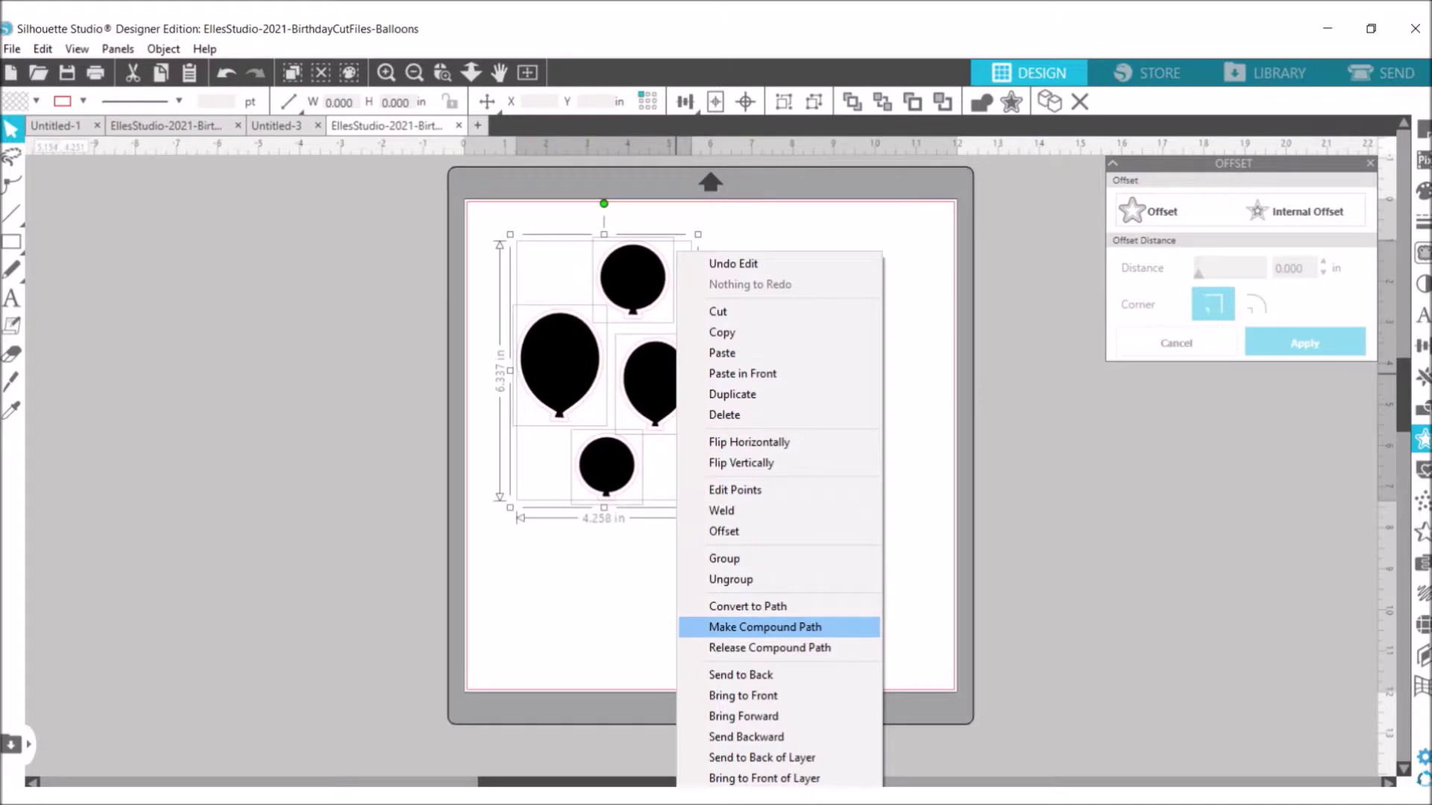
click(764, 627)
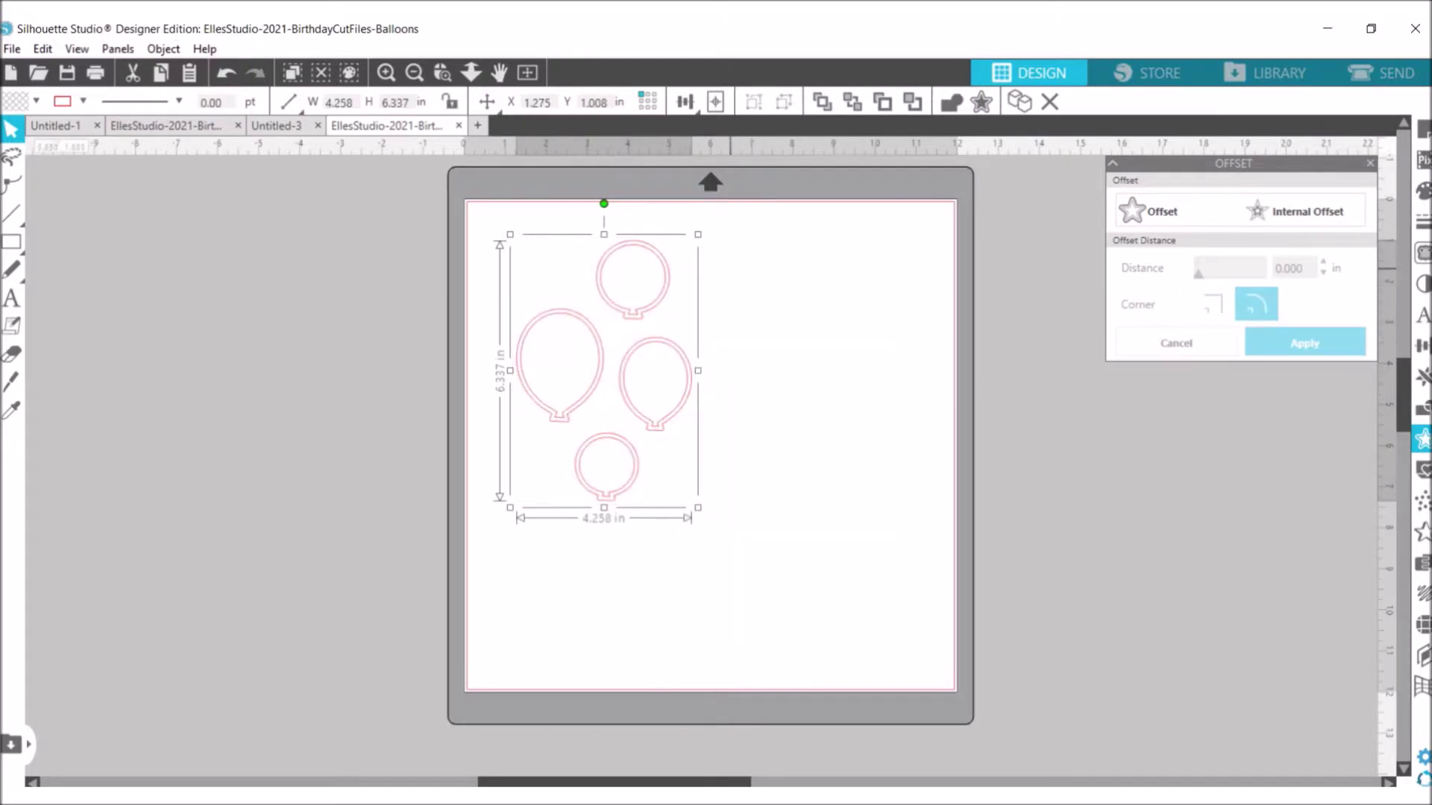
Duplicate the compound balloon frames and place the copy beside the original, at about X 6.350 in and Y 1.191 in.
right_click(639, 283)
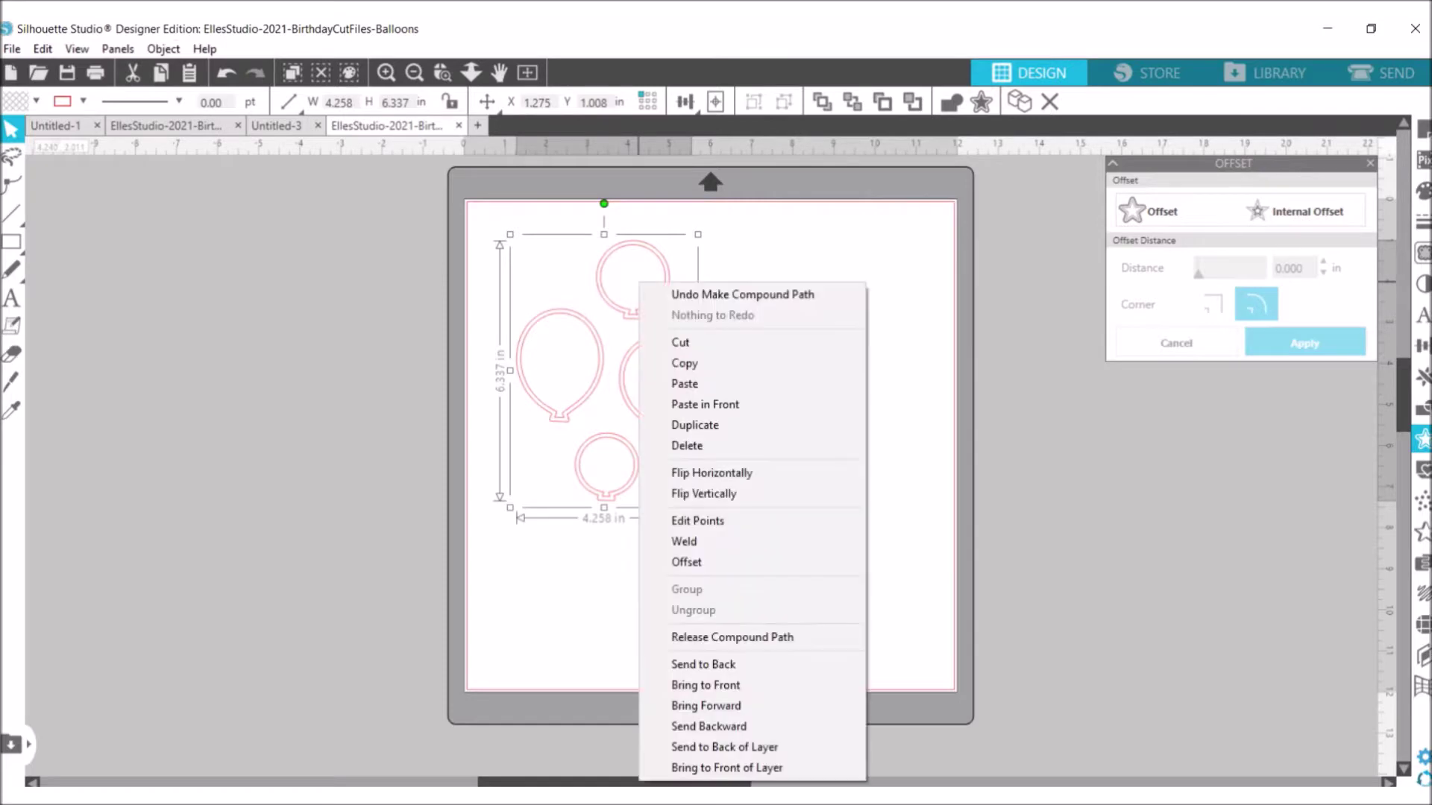
click(695, 425)
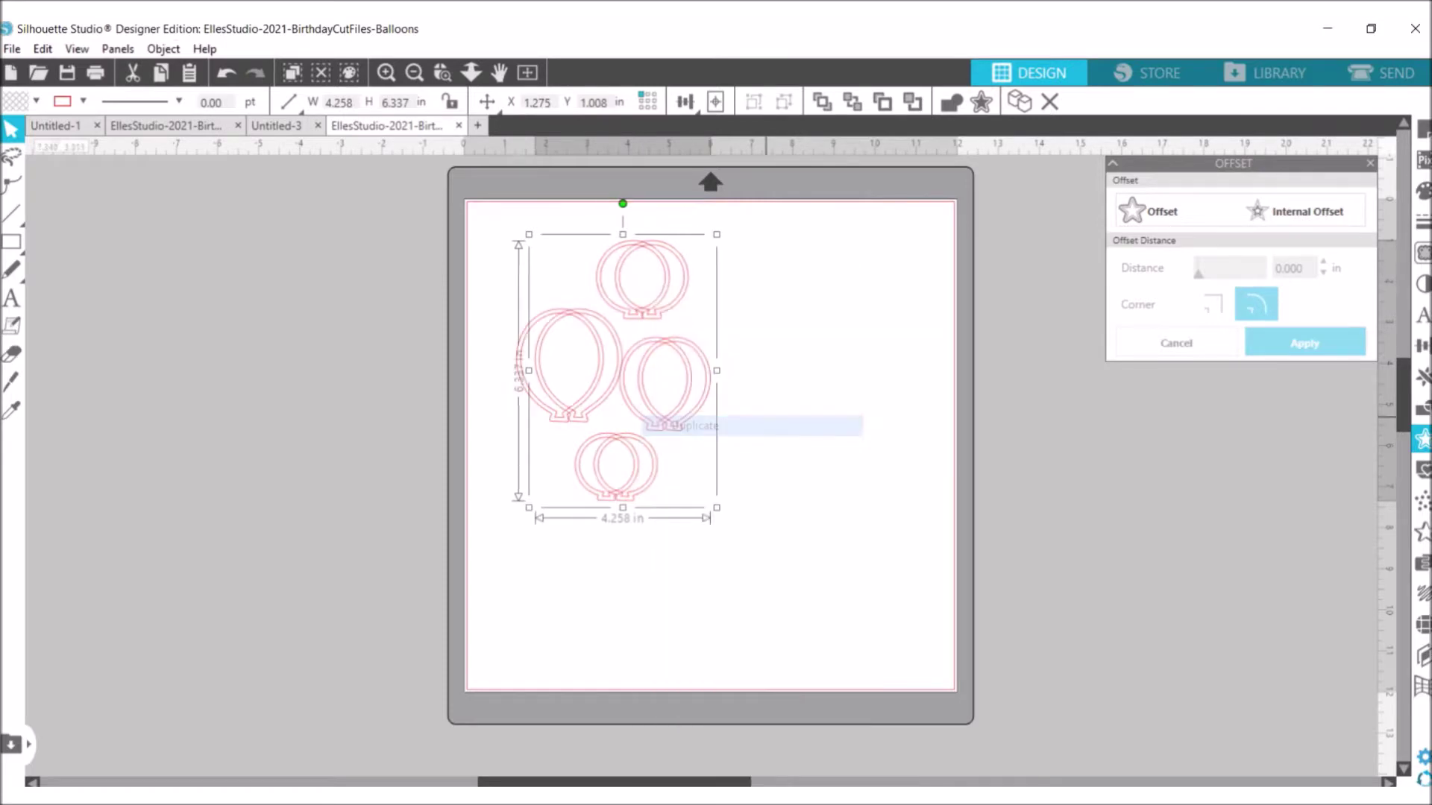
drag(623, 371, 812, 378)
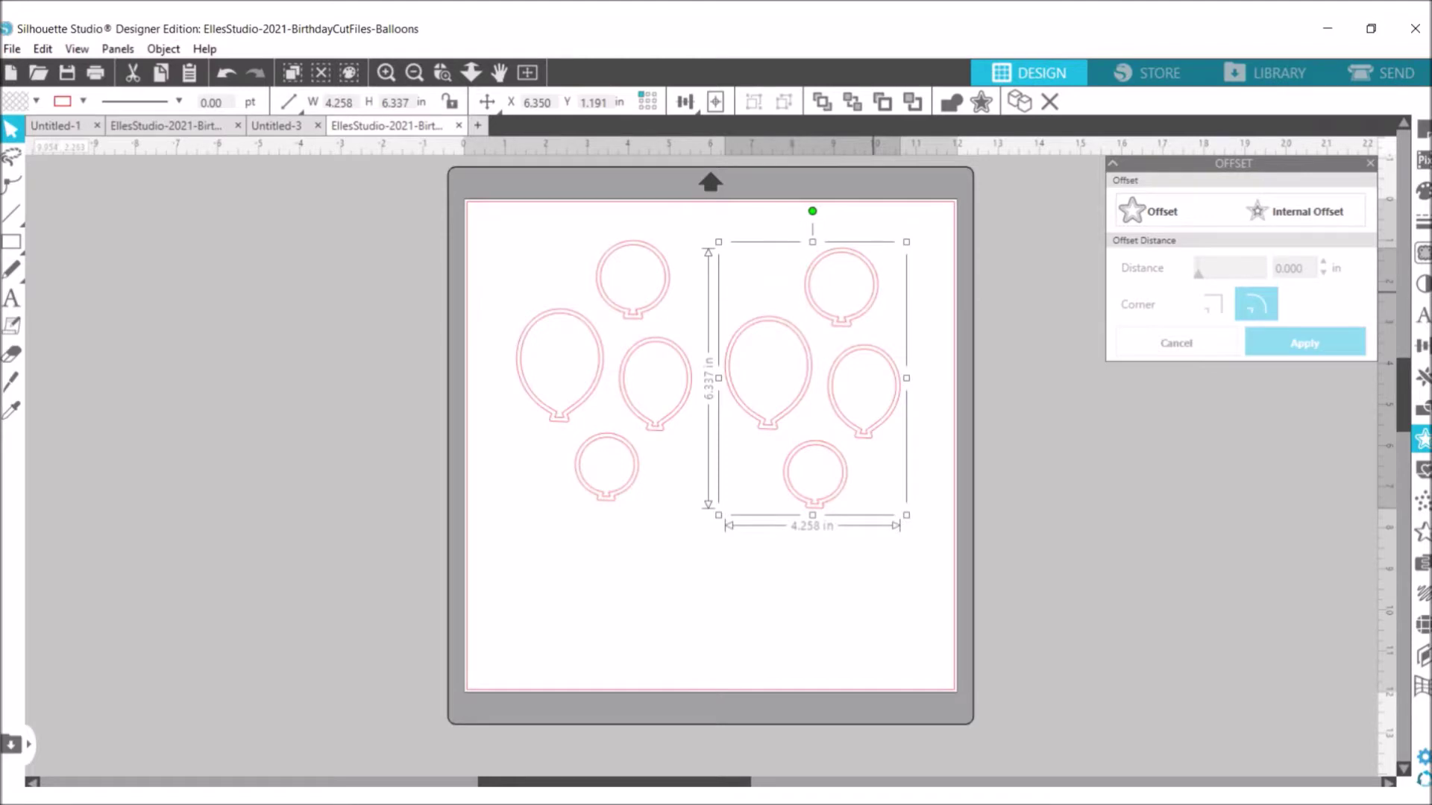
Release the compound path of the duplicated balloon frames and deselect the separated outlines.
right_click(868, 285)
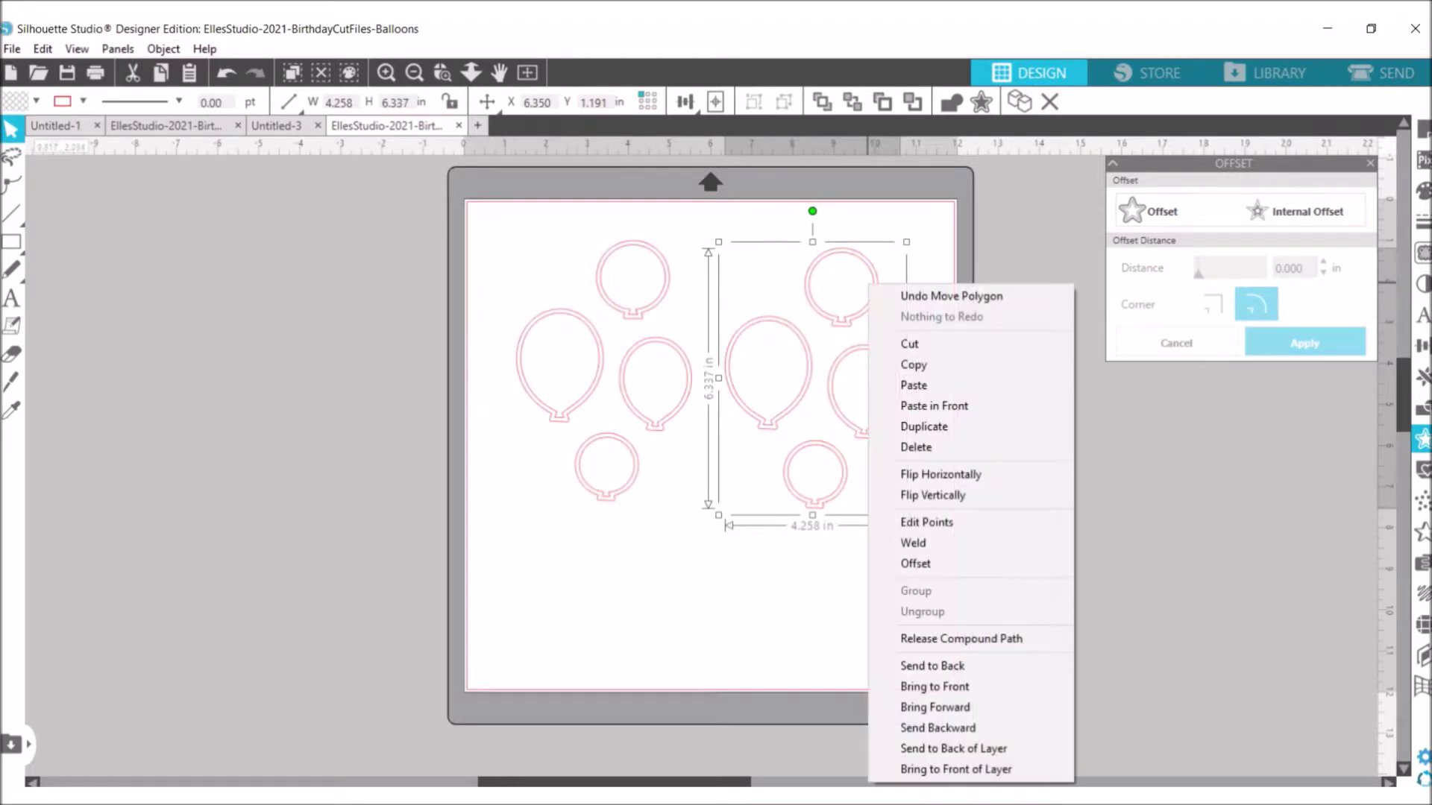
click(942, 639)
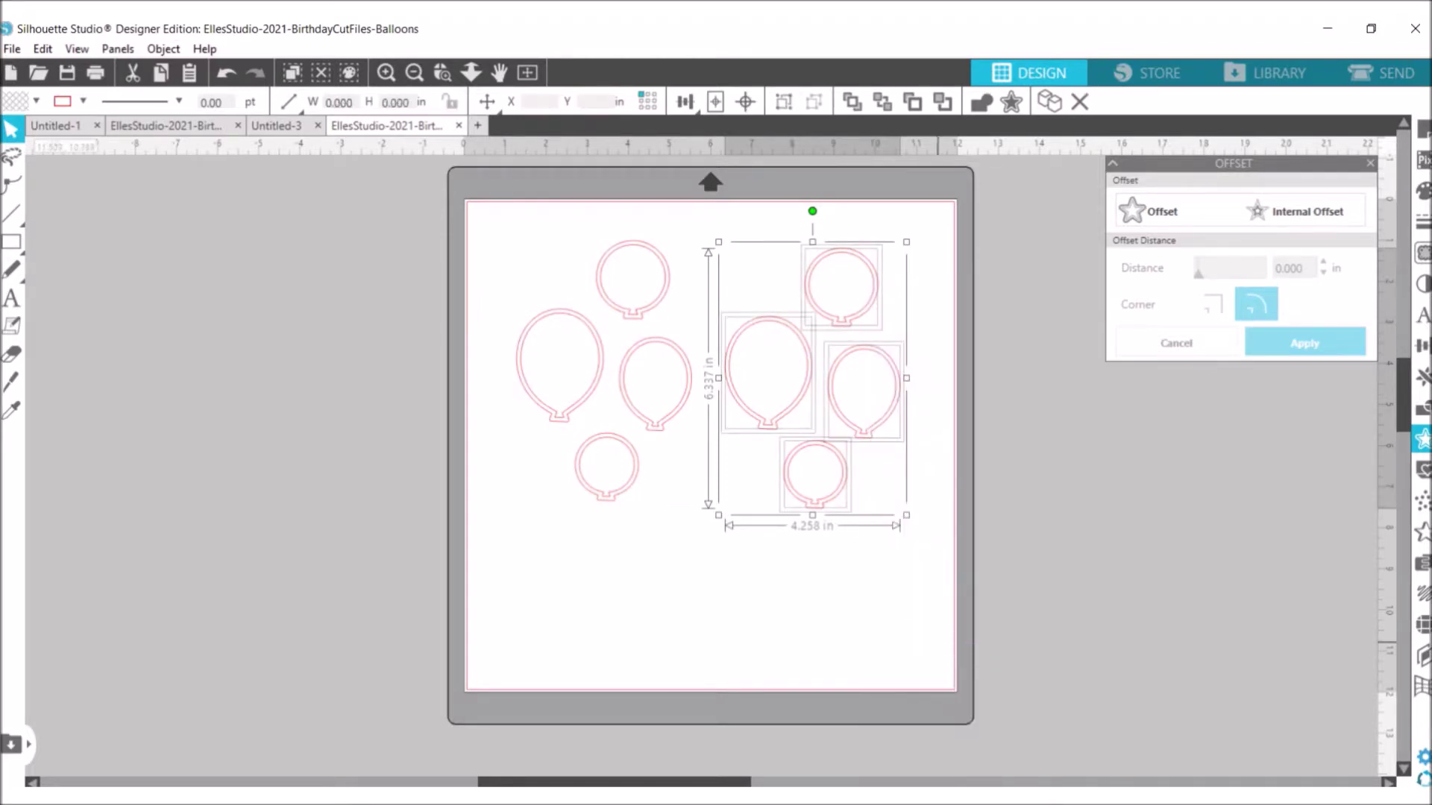
click(1065, 486)
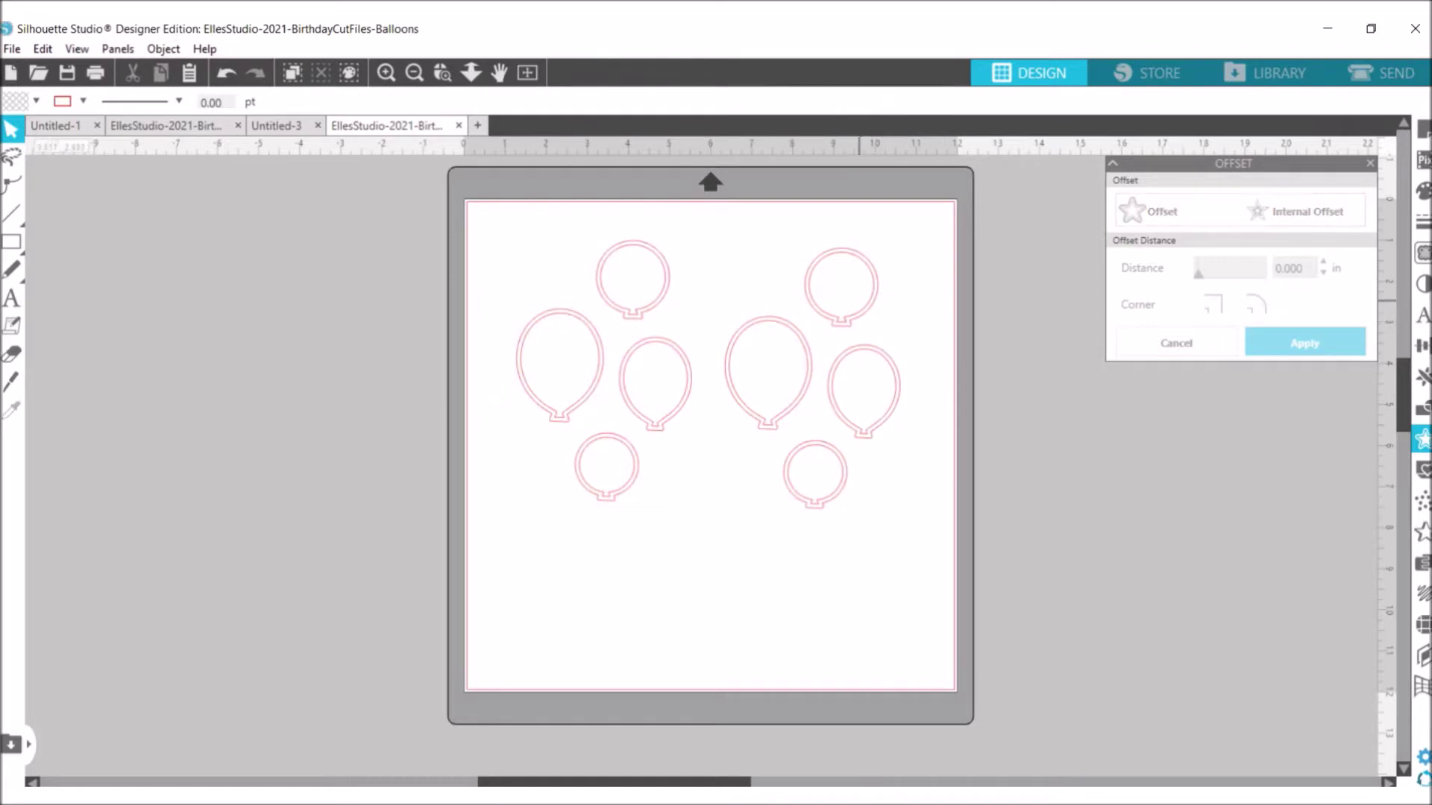
Delete the inner outline of each of the four duplicated balloons, keeping only the outer offset shapes.
click(859, 300)
key(Delete)
click(868, 353)
click(830, 387)
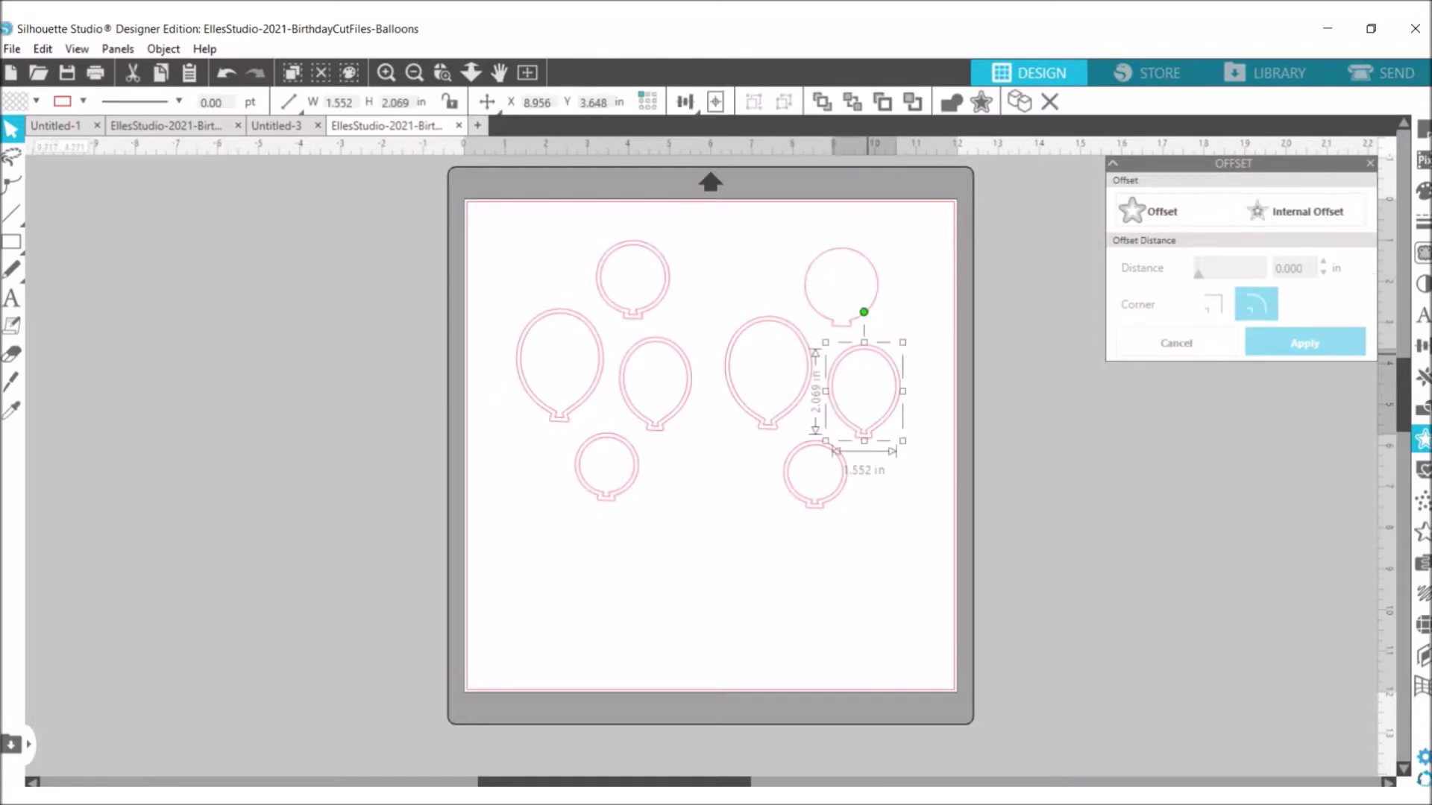
key(Delete)
click(763, 365)
key(Delete)
click(816, 447)
key(Delete)
Nudge the topmost solid balloon outline slightly upward and group the four solid balloon outlines.
mouse_move(841, 286)
mouse_down()
mouse_move(633, 278)
mouse_move(843, 276)
mouse_up()
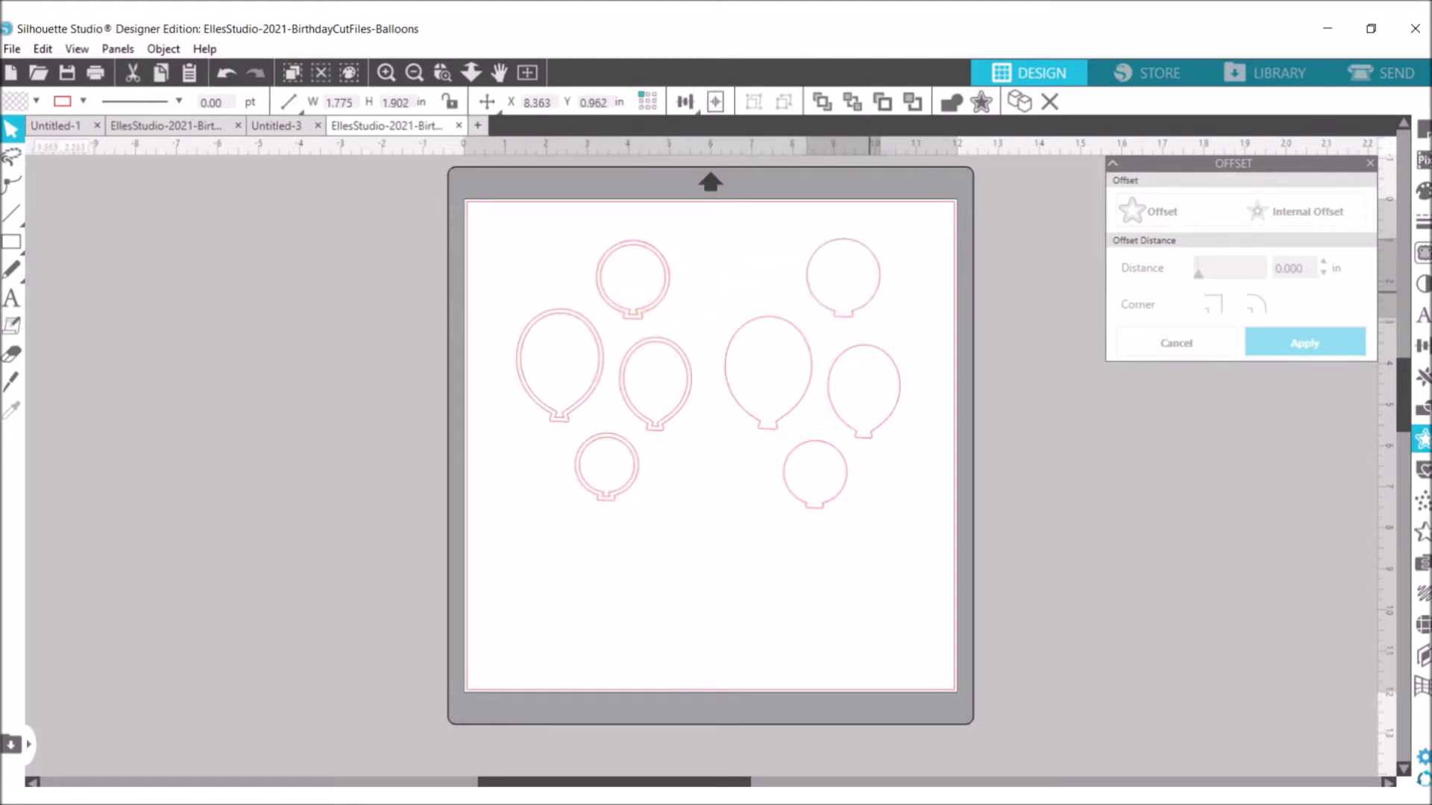
click(548, 241)
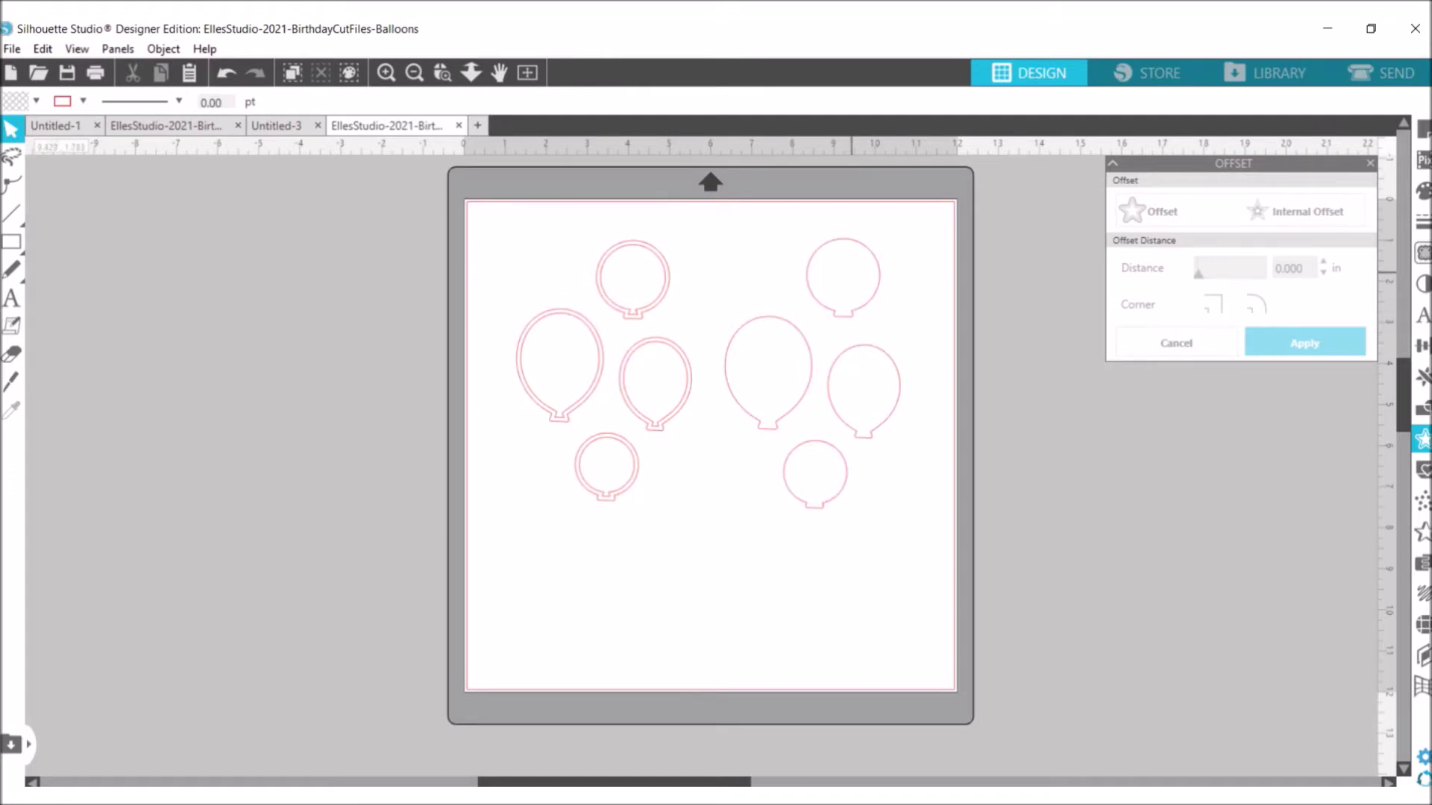
drag(769, 254, 874, 481)
right_click(869, 422)
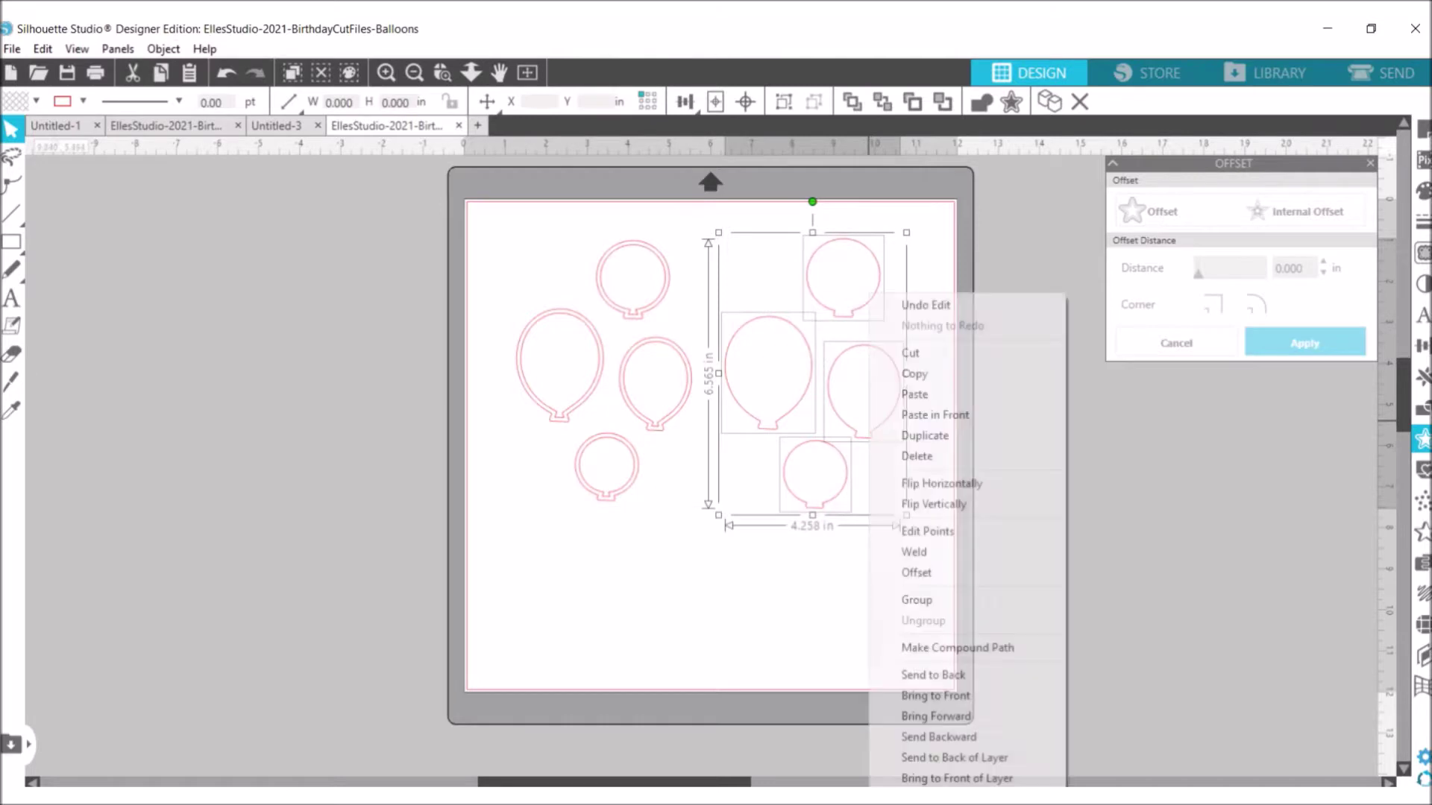
click(917, 600)
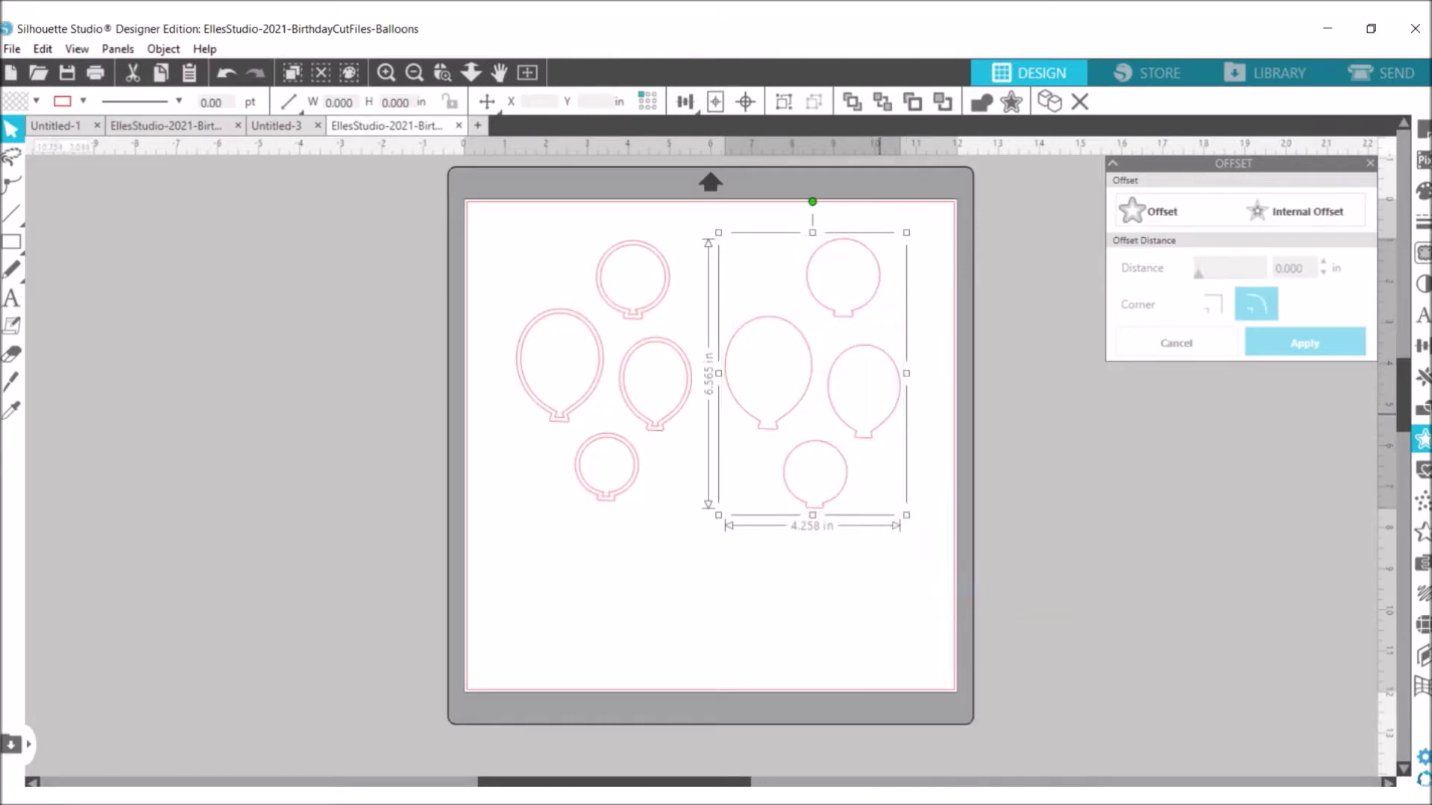
Adjust the positions of both balloon sets, placing the solid outline group at about X 6.738 in and Y 1.282 in.
mouse_move(853, 373)
mouse_down()
mouse_move(865, 377)
mouse_move(630, 373)
mouse_move(617, 356)
mouse_move(877, 392)
mouse_move(865, 379)
mouse_up()
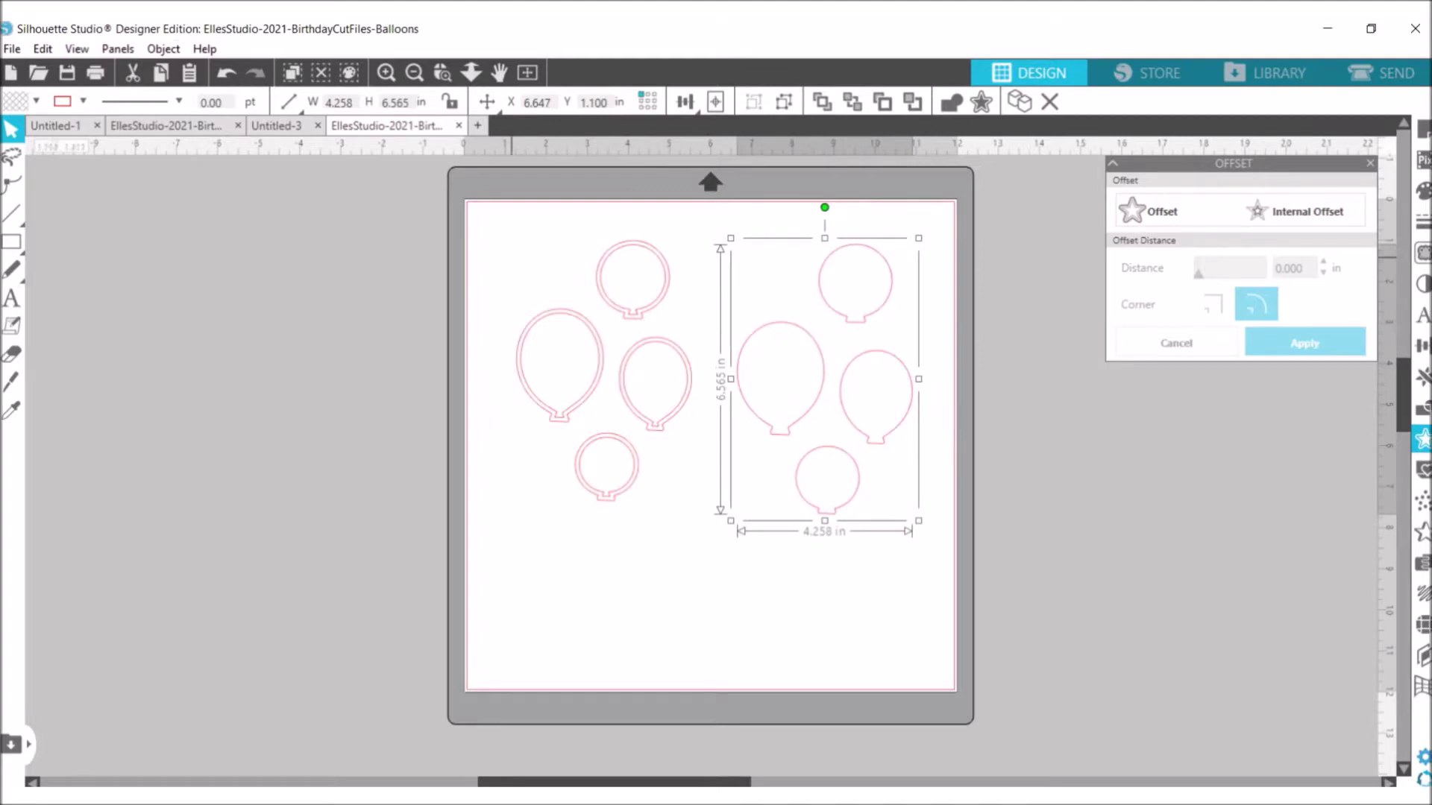
click(507, 234)
drag(562, 309, 590, 321)
click(722, 333)
mouse_move(803, 333)
mouse_down()
mouse_move(816, 355)
mouse_move(800, 349)
mouse_move(807, 340)
mouse_up()
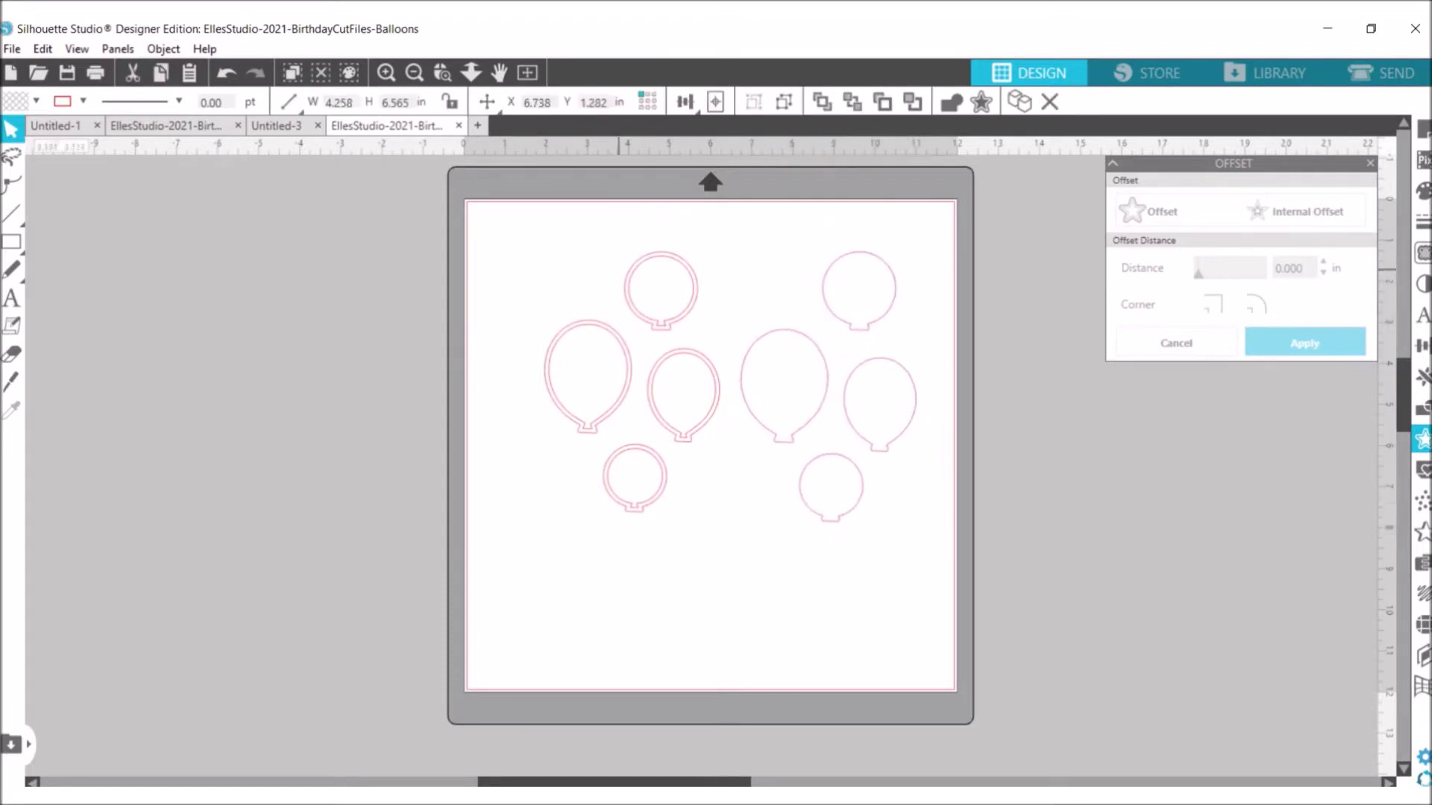
Scale the balloon frames and the solid balloon outlines together to 150%.
drag(511, 225, 932, 560)
click(1422, 345)
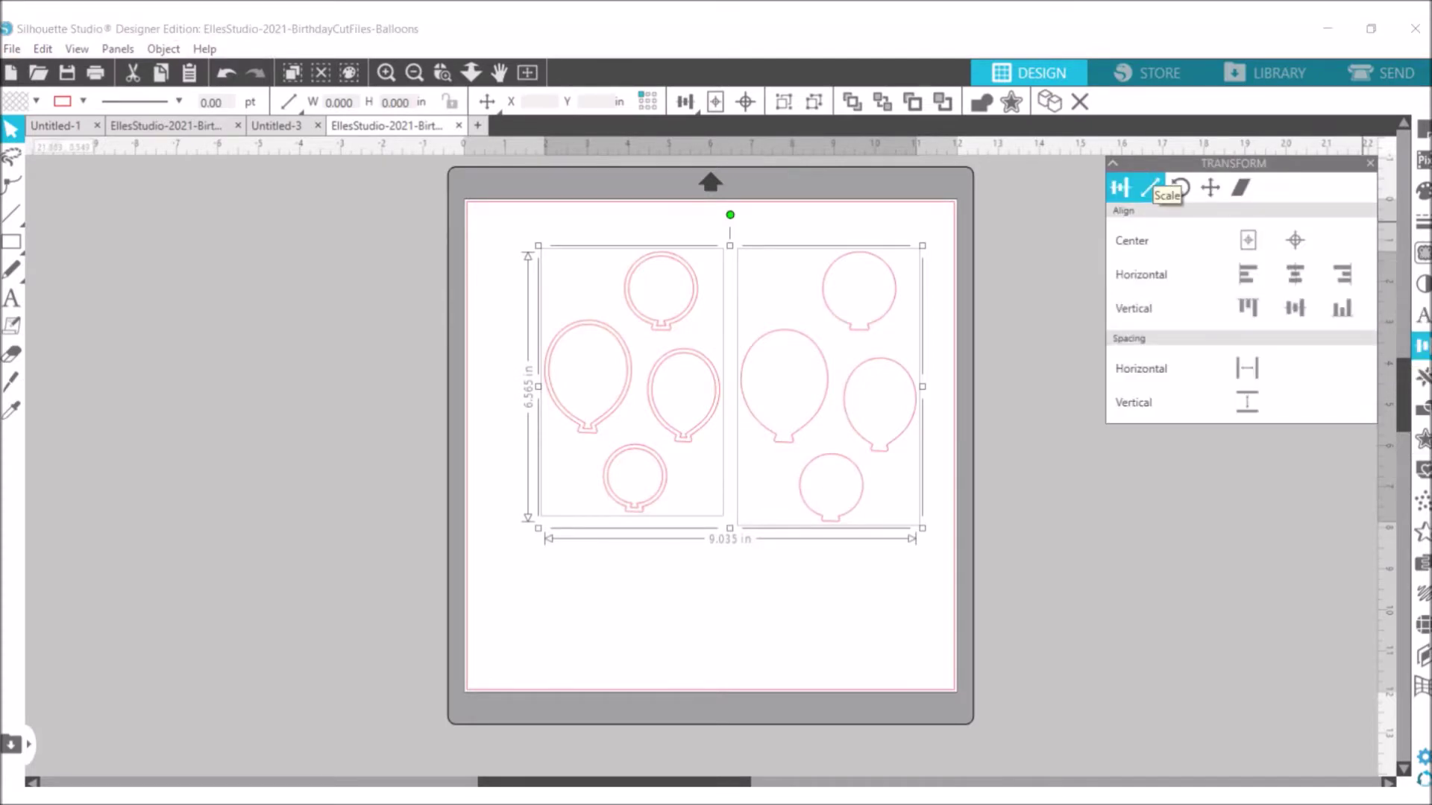
click(1151, 187)
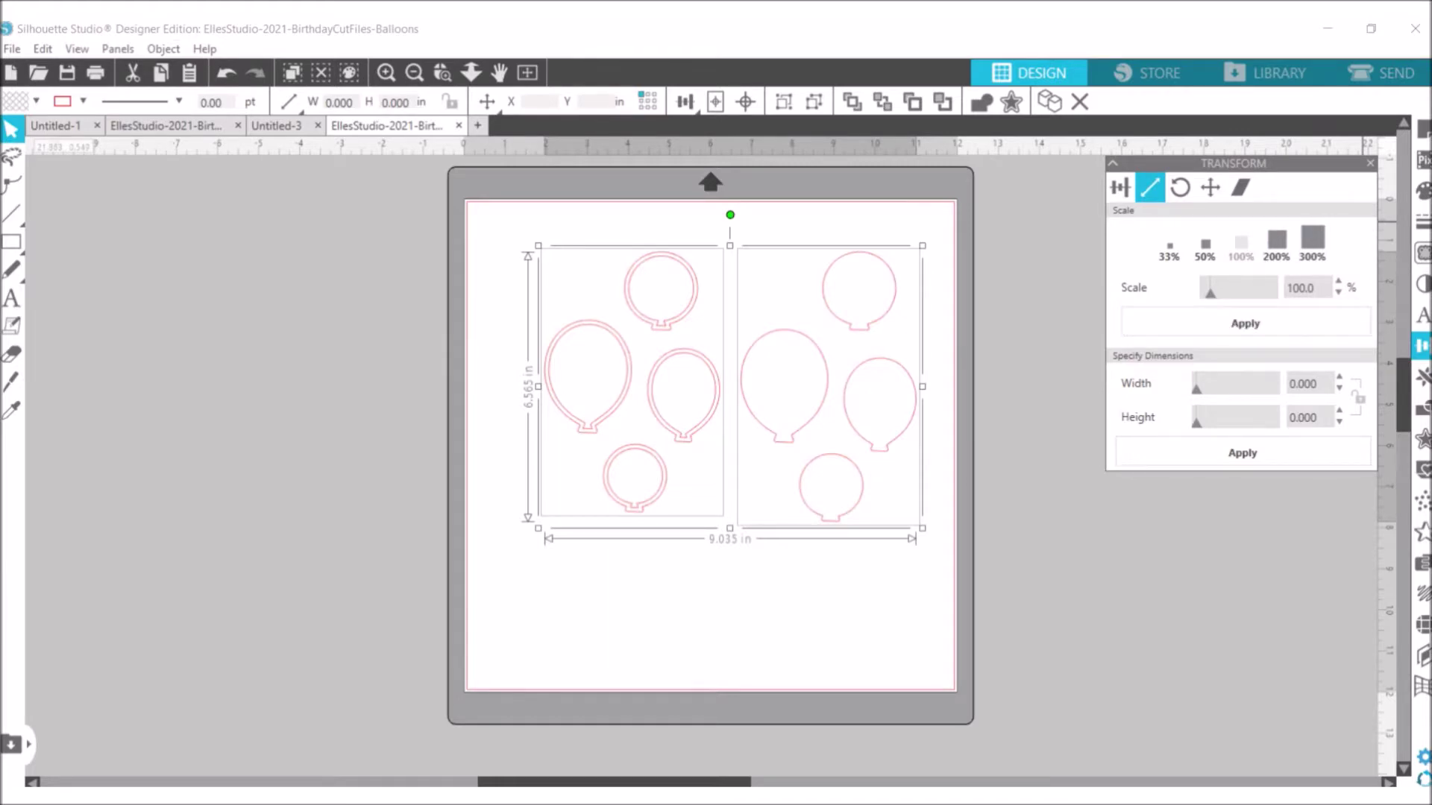
double_click(1298, 288)
text(150.0)
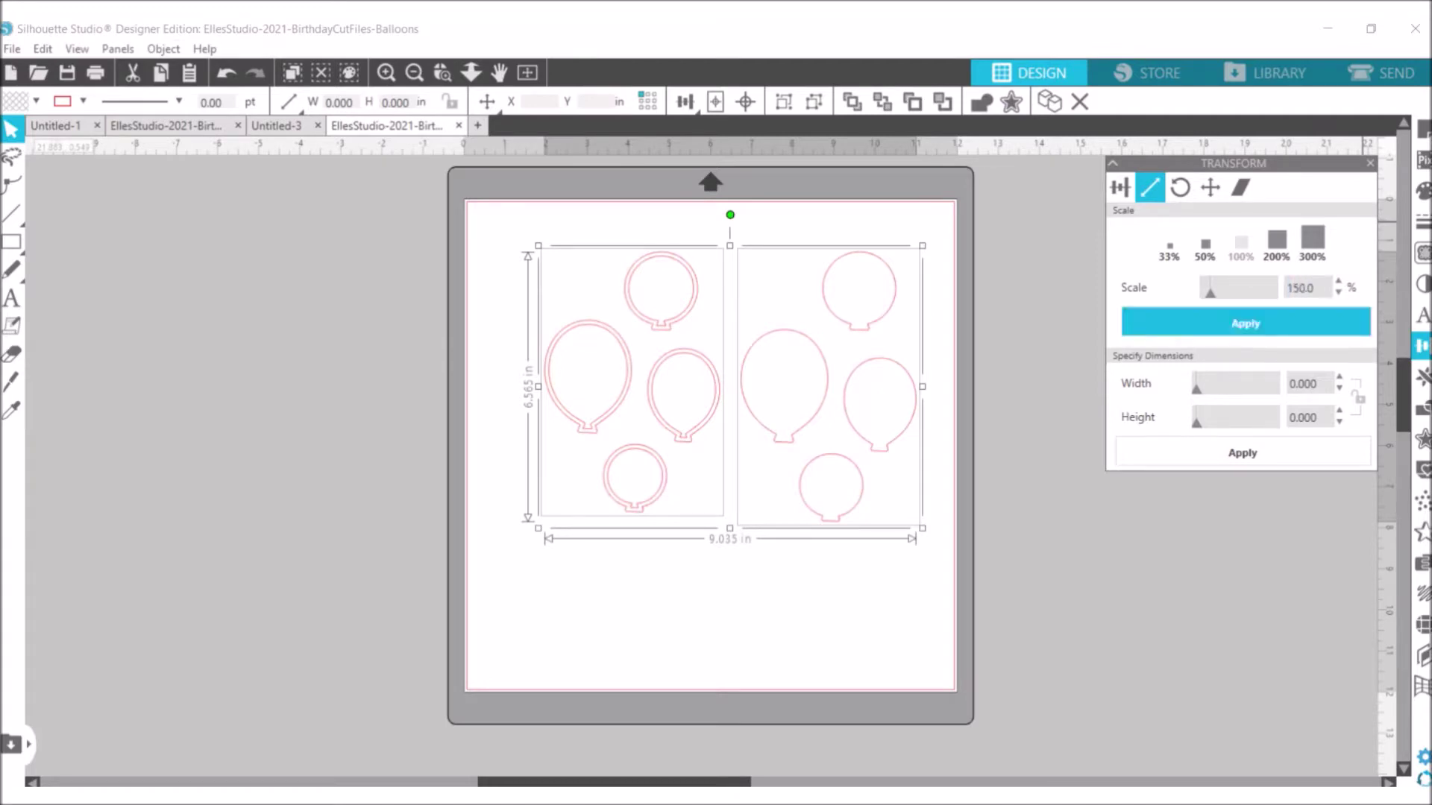
click(1245, 323)
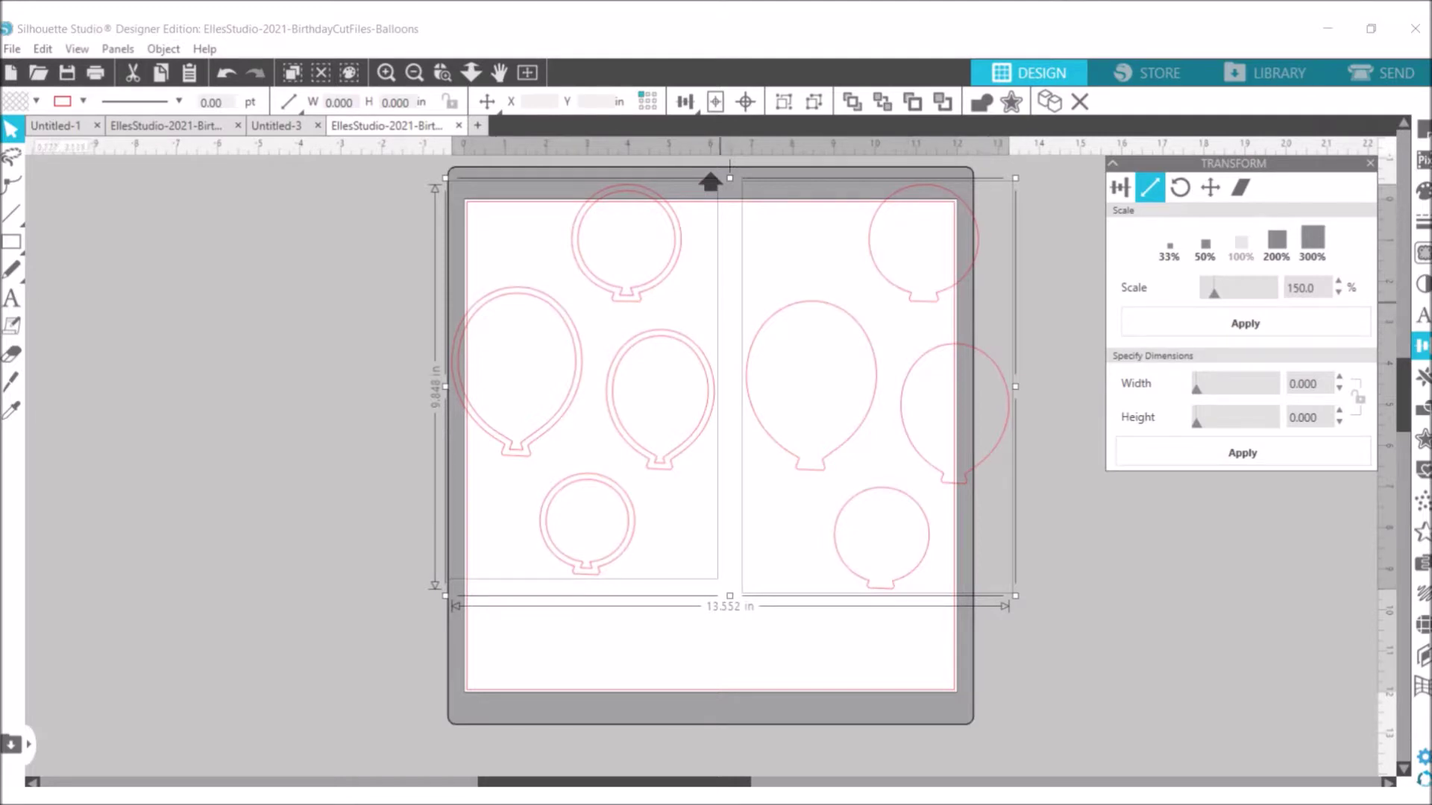
click(1048, 276)
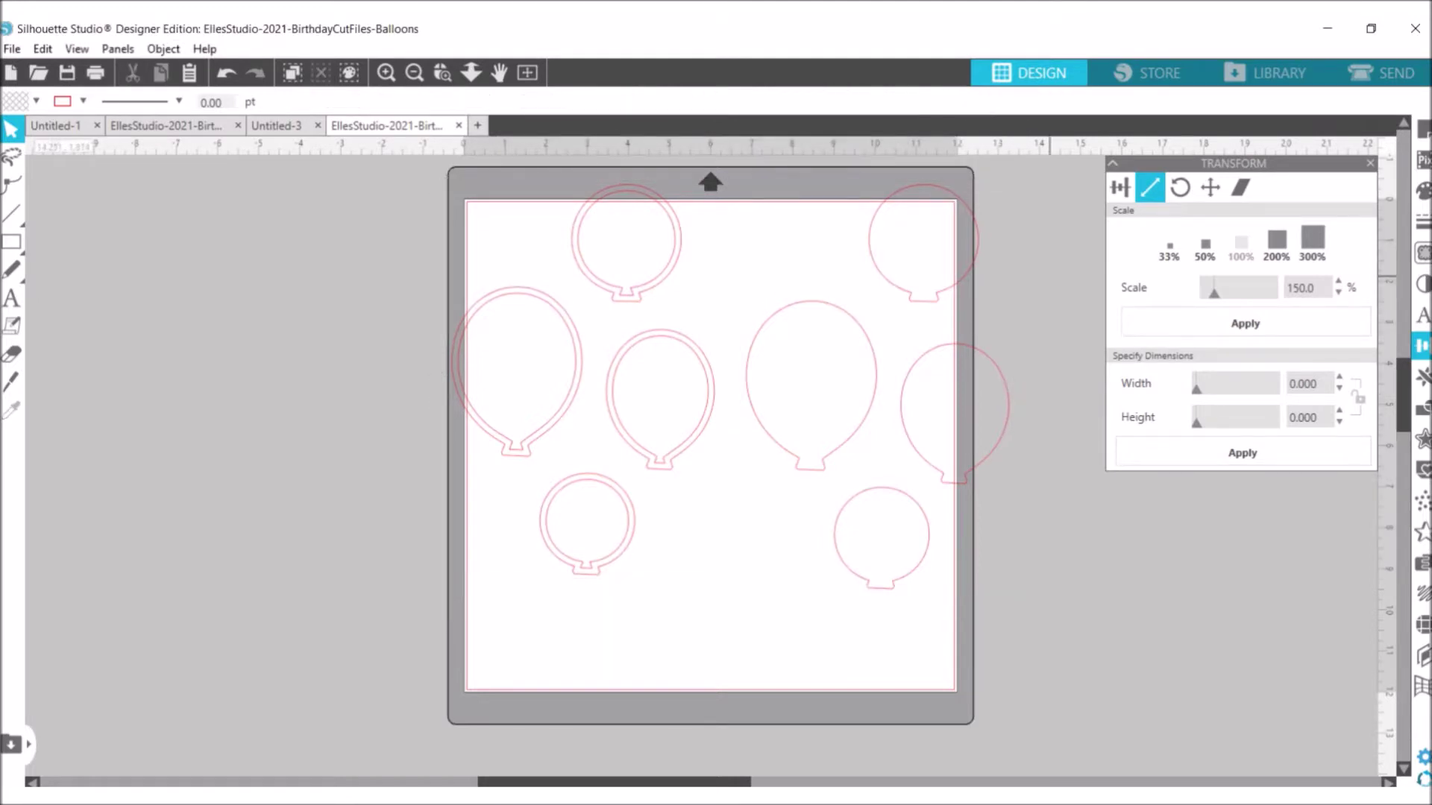
Release the compound path of the enlarged balloon frames and deselect the separated outlines.
click(671, 250)
right_click(671, 250)
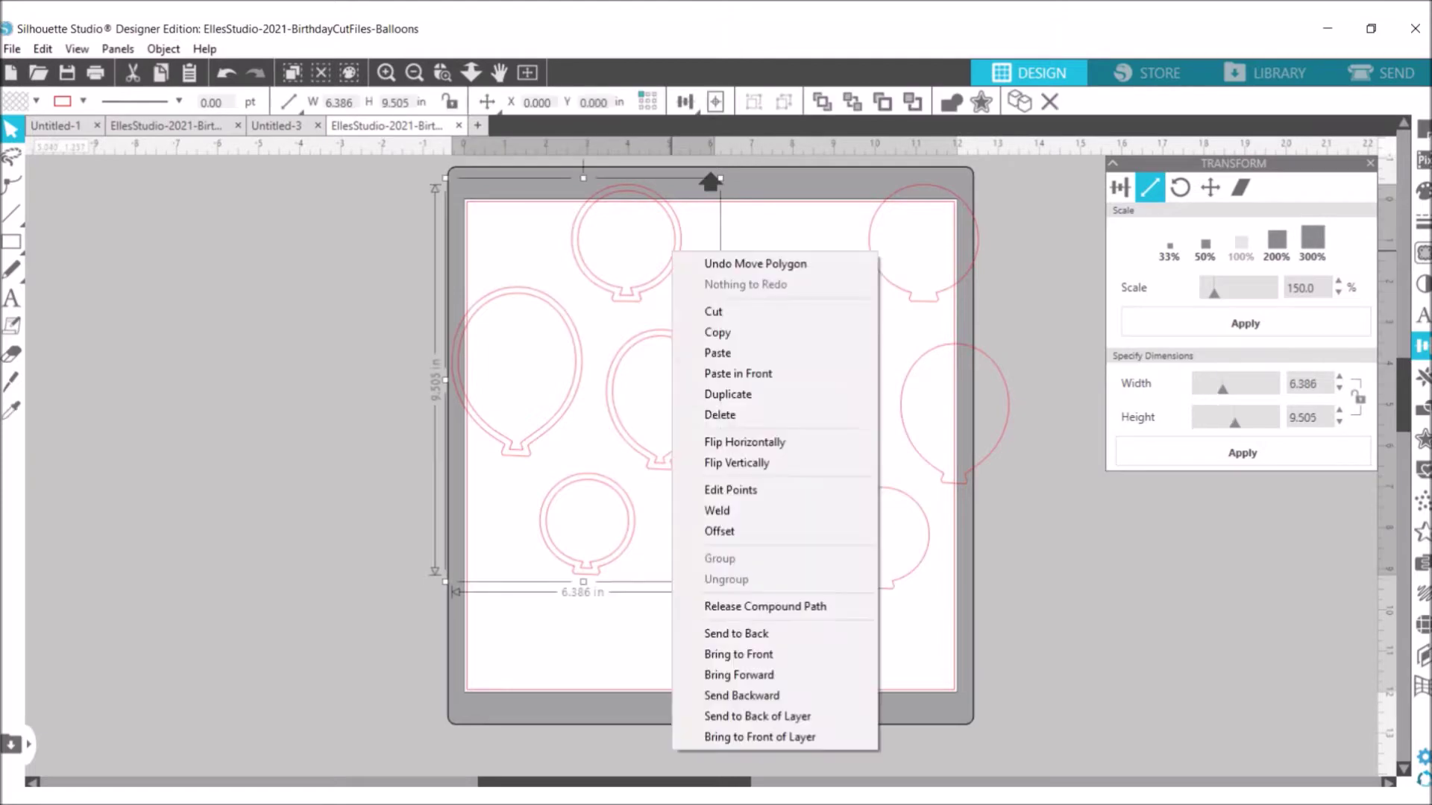
click(765, 606)
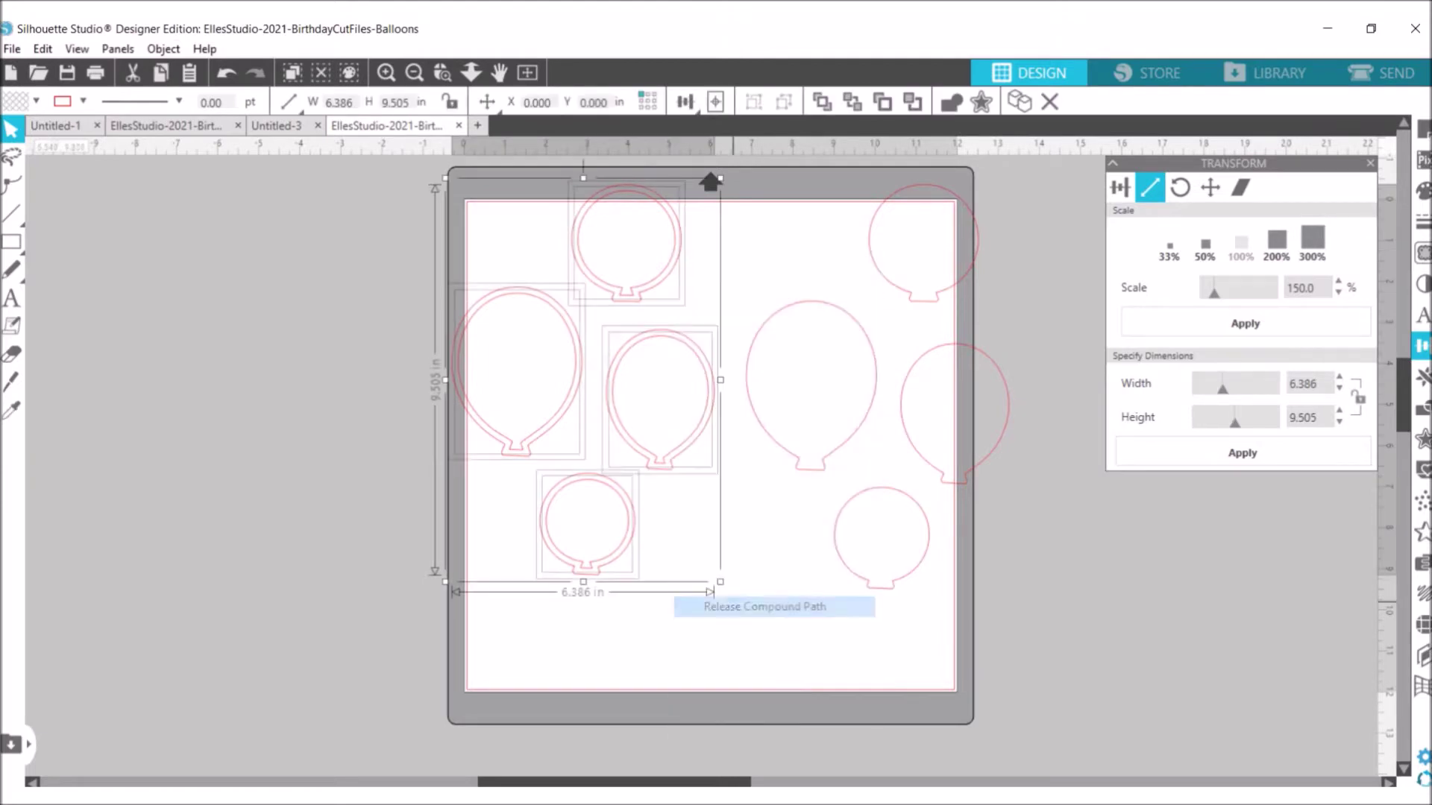
click(531, 192)
Group the inner and outer outlines of the topmost round frame, and do the same for the largest balloon frame.
drag(530, 196, 673, 258)
right_click(677, 262)
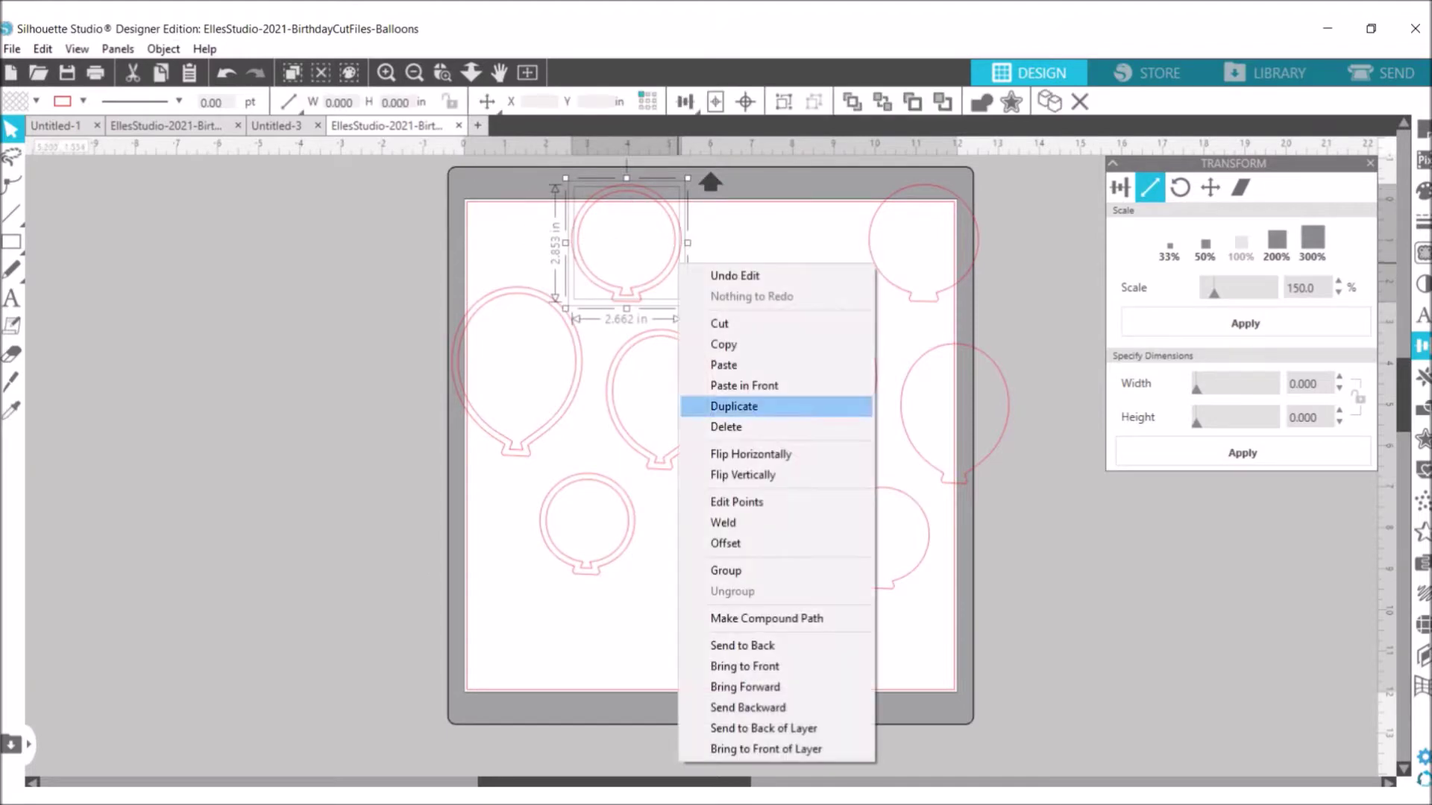
click(734, 567)
drag(464, 270, 571, 412)
right_click(574, 291)
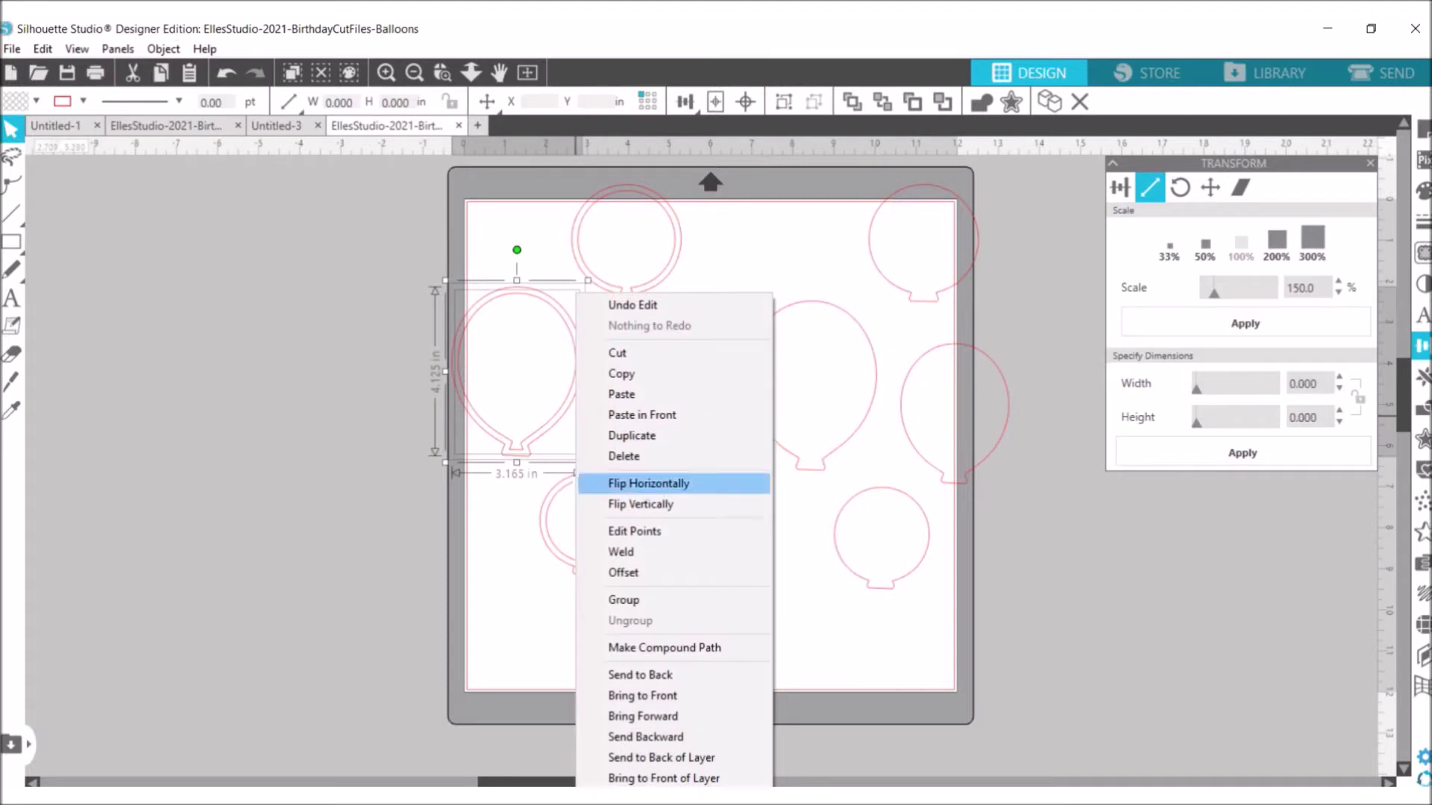
click(671, 599)
Group the inner and outer outlines of the medium oval frame, and likewise those of the small round frame below it.
drag(617, 330, 704, 435)
right_click(711, 292)
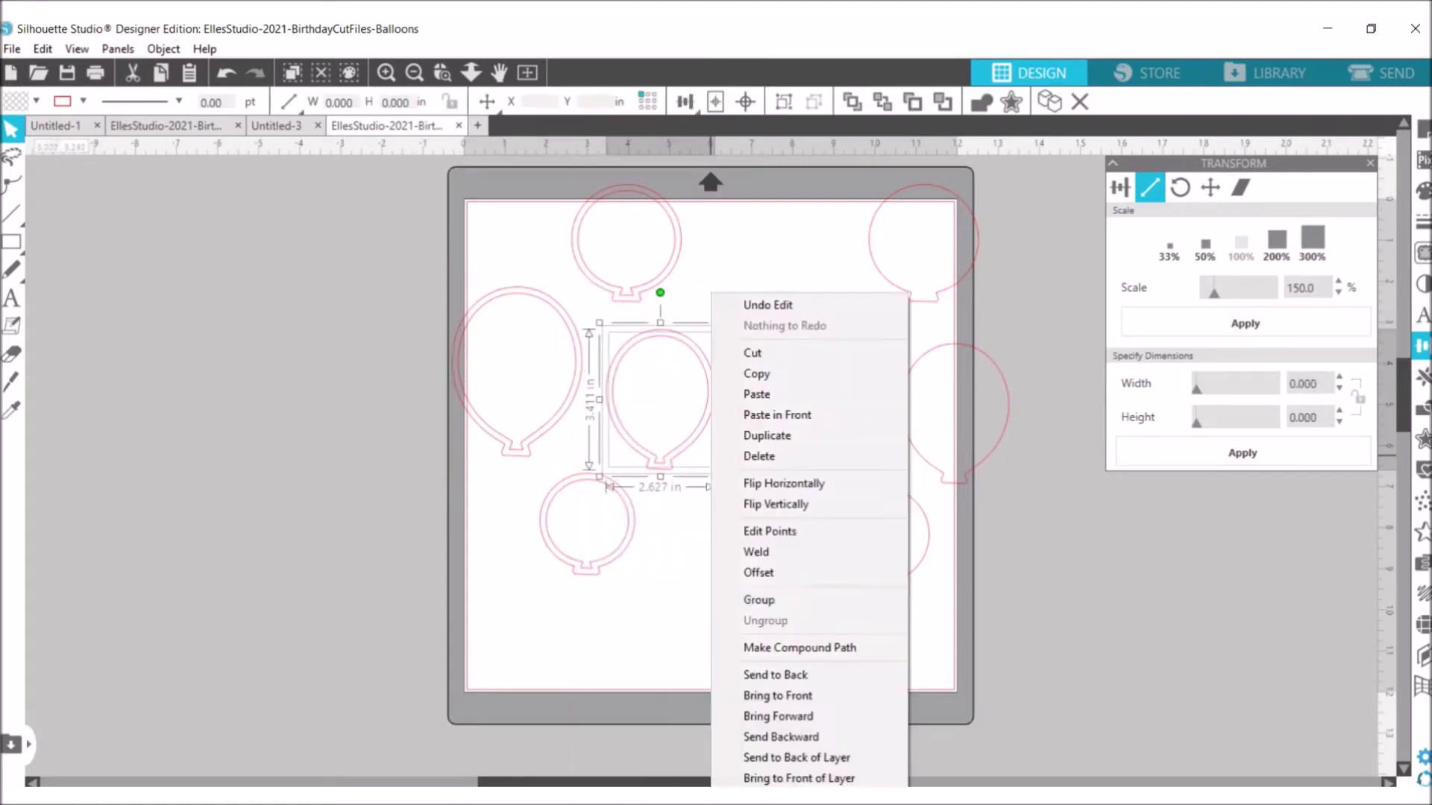
click(746, 595)
click(531, 511)
click(540, 513)
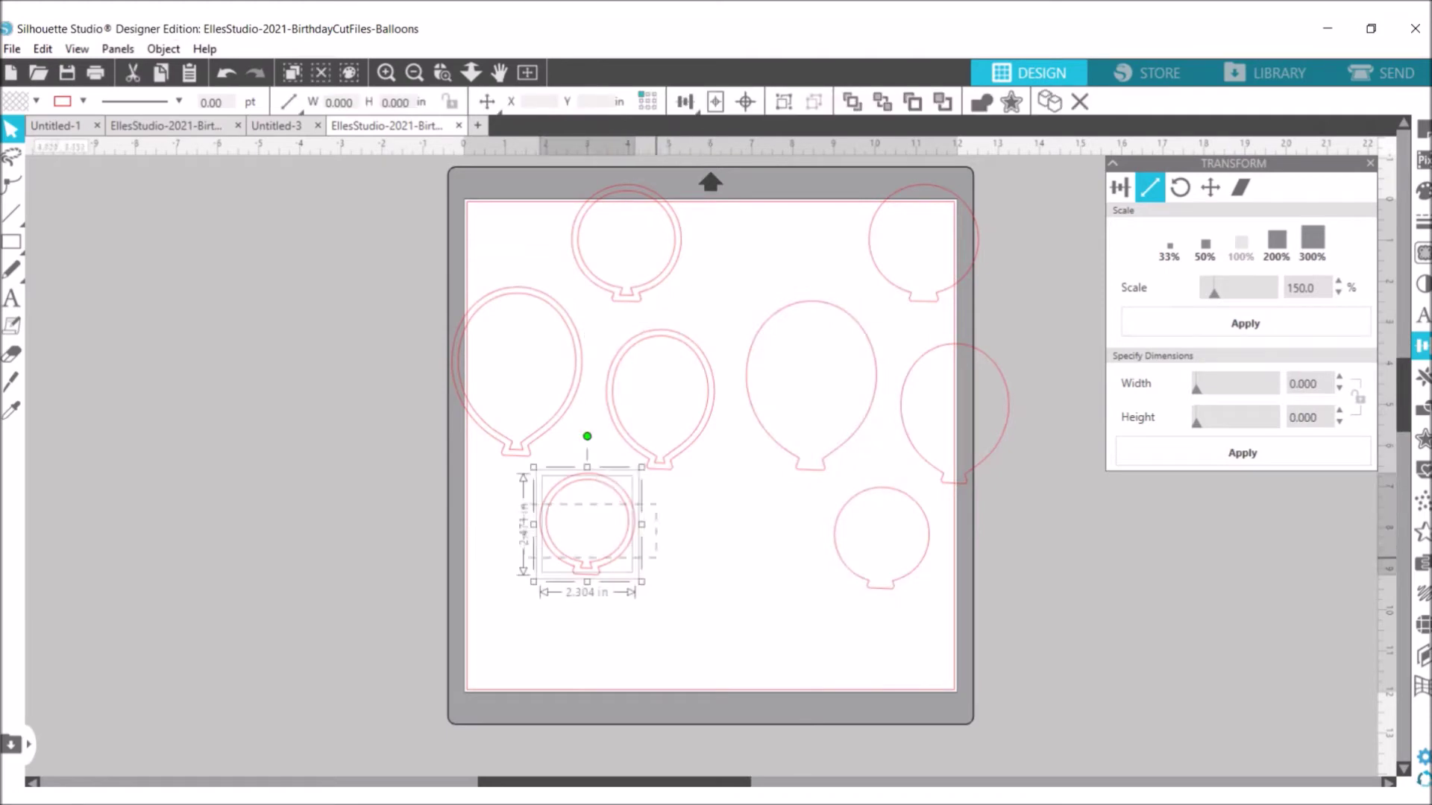
right_click(636, 578)
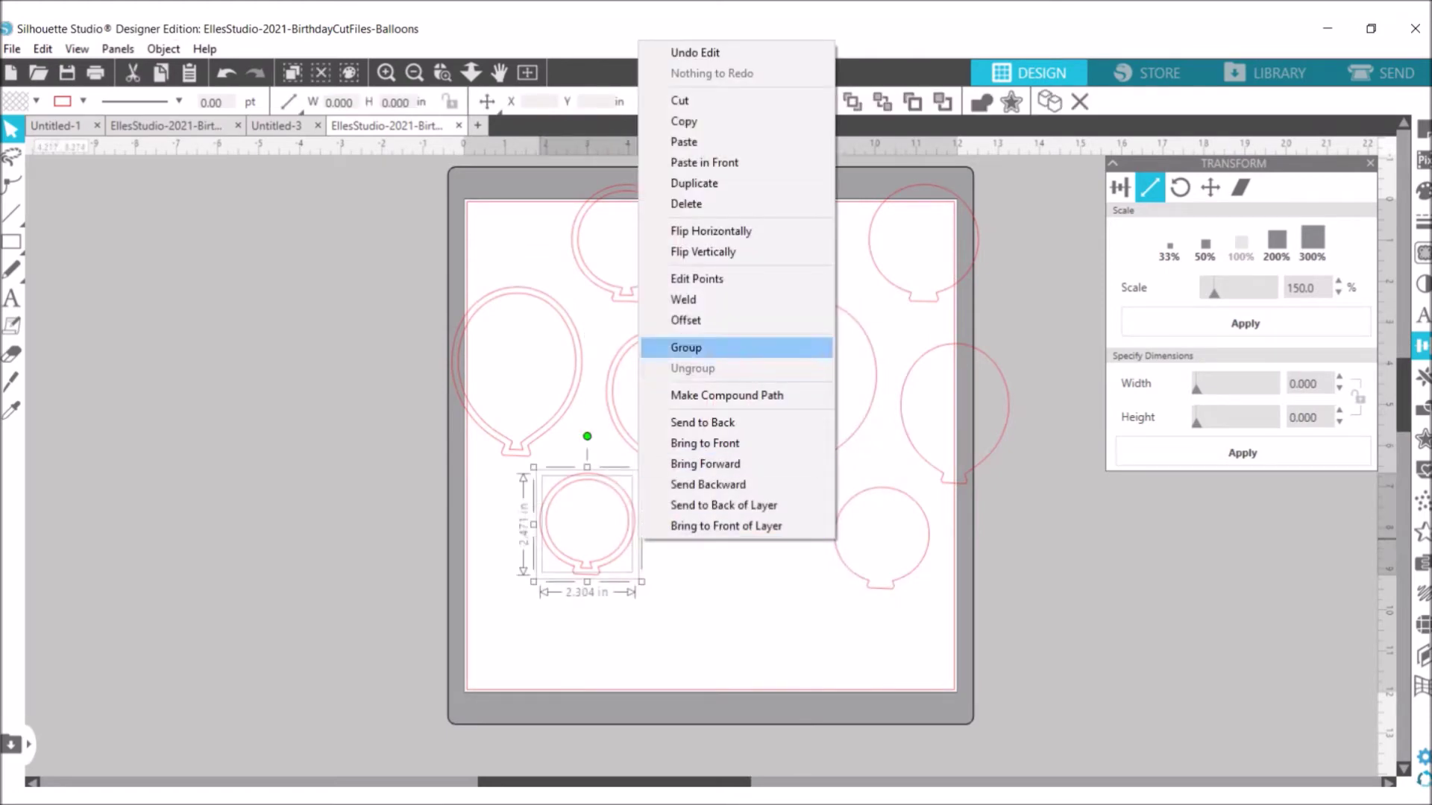
click(686, 346)
Ungroup the four solid balloon outlines and deselect them.
click(859, 317)
right_click(859, 316)
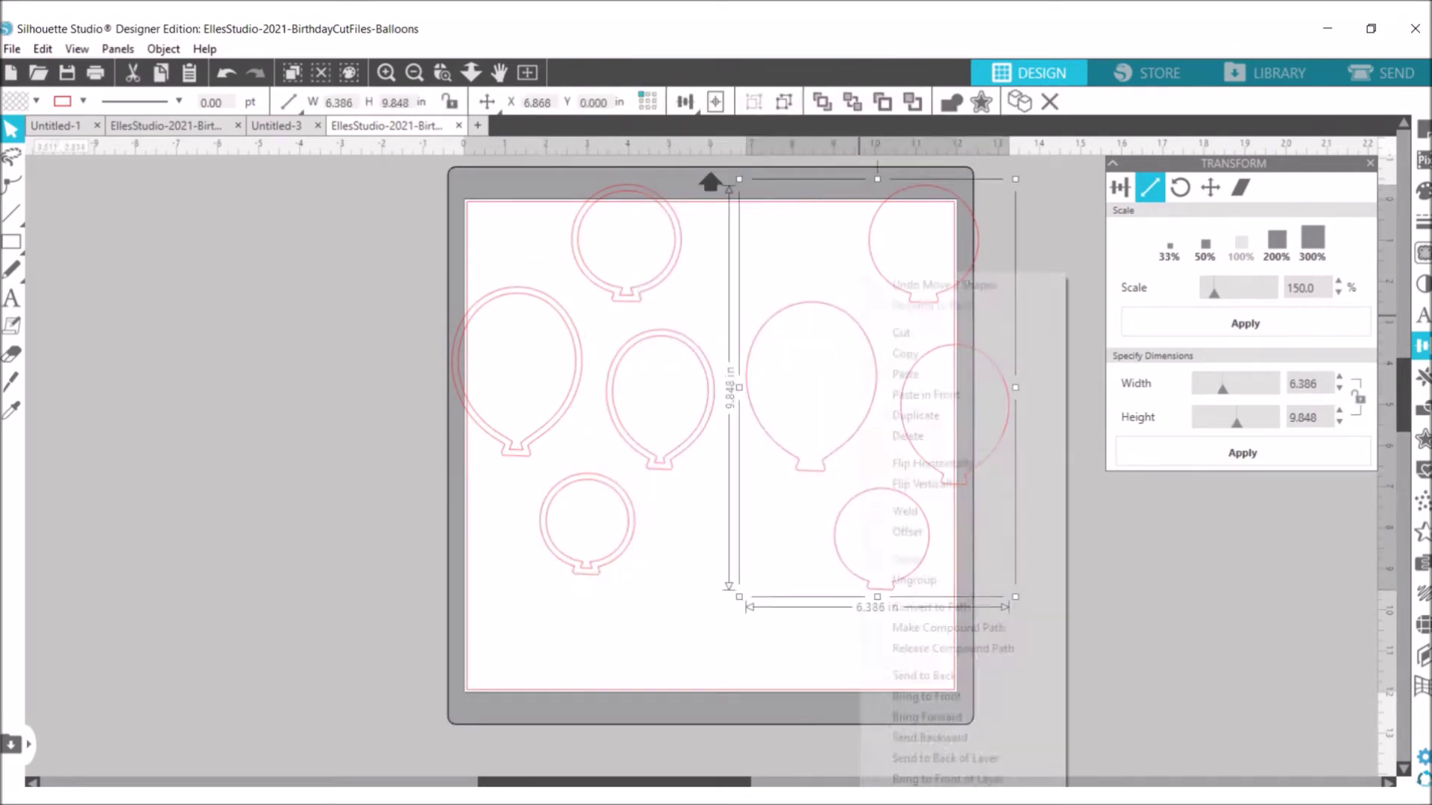
click(914, 579)
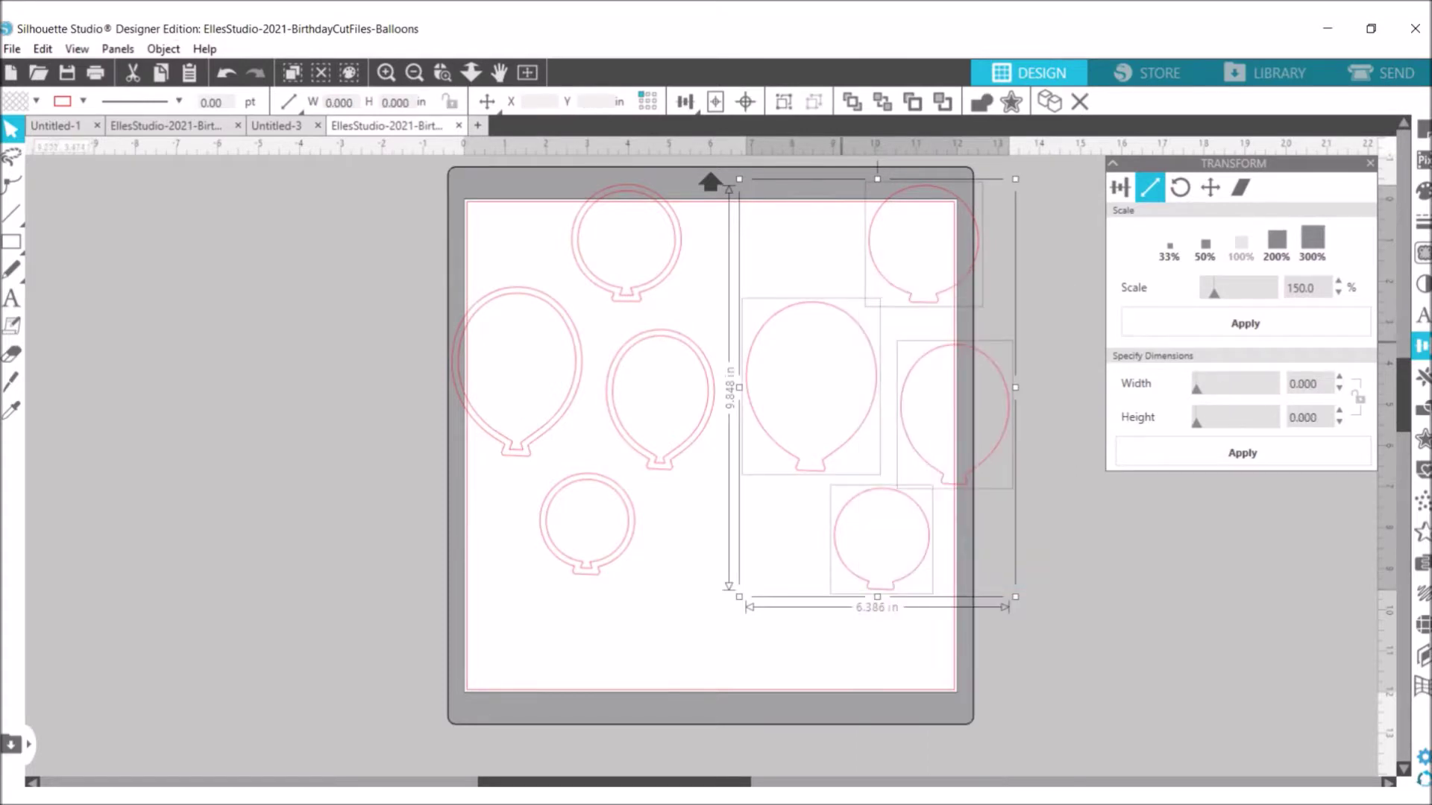
click(1061, 286)
Move the topmost round frame to about X 0.380 in, Y 0.144 in and its solid match to about X 9.168 in, Y 0.167 in.
drag(626, 238, 582, 273)
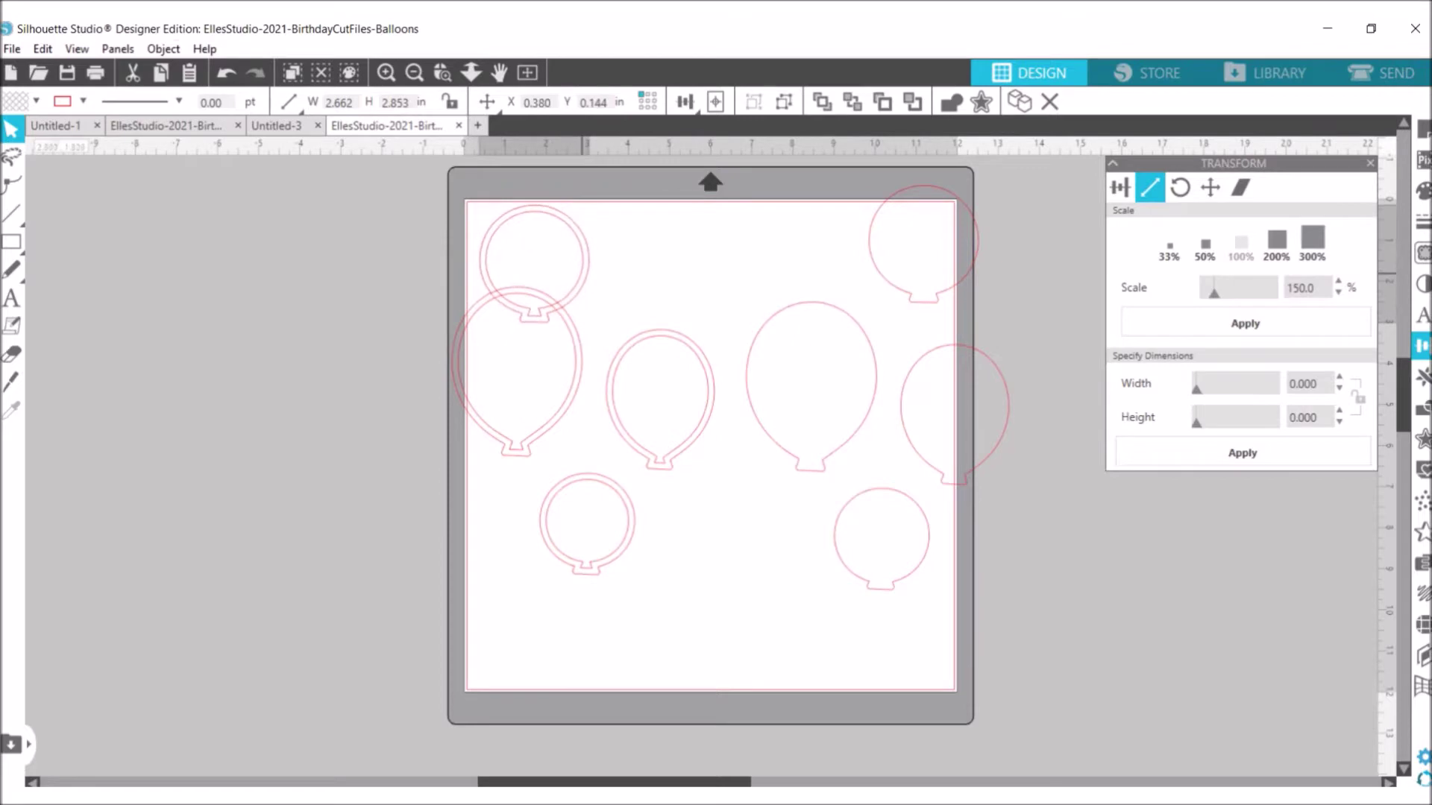
click(1032, 399)
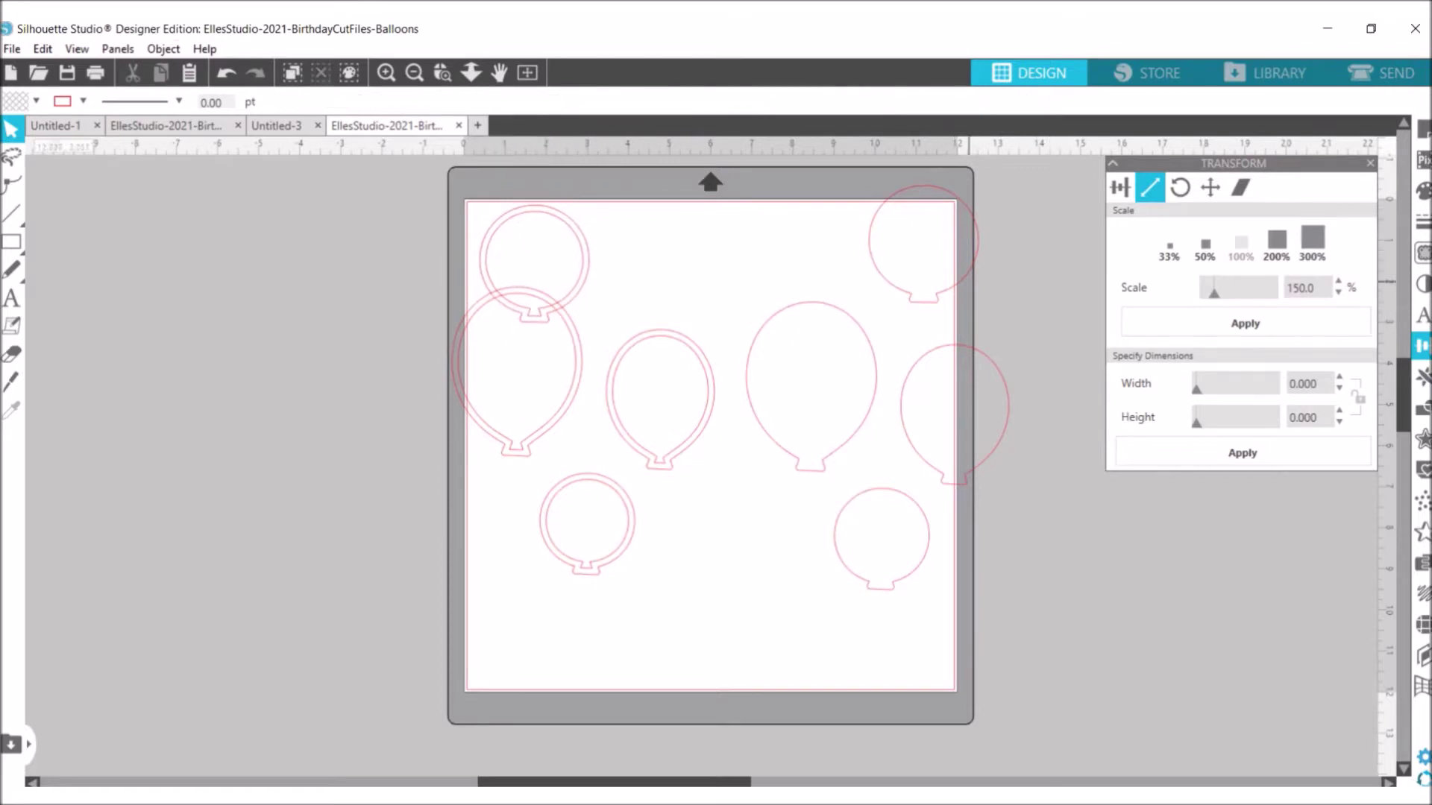
drag(923, 239, 884, 254)
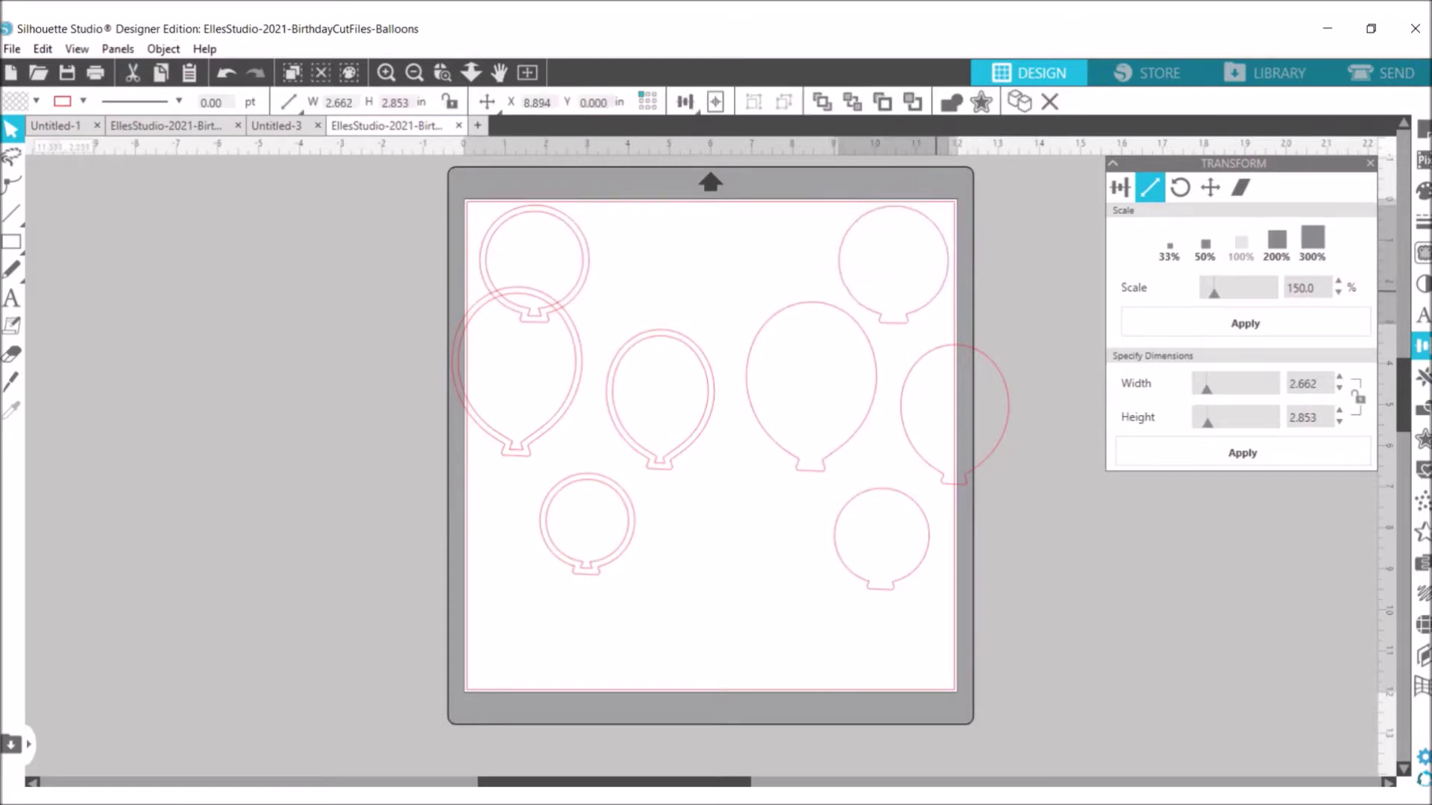
click(725, 200)
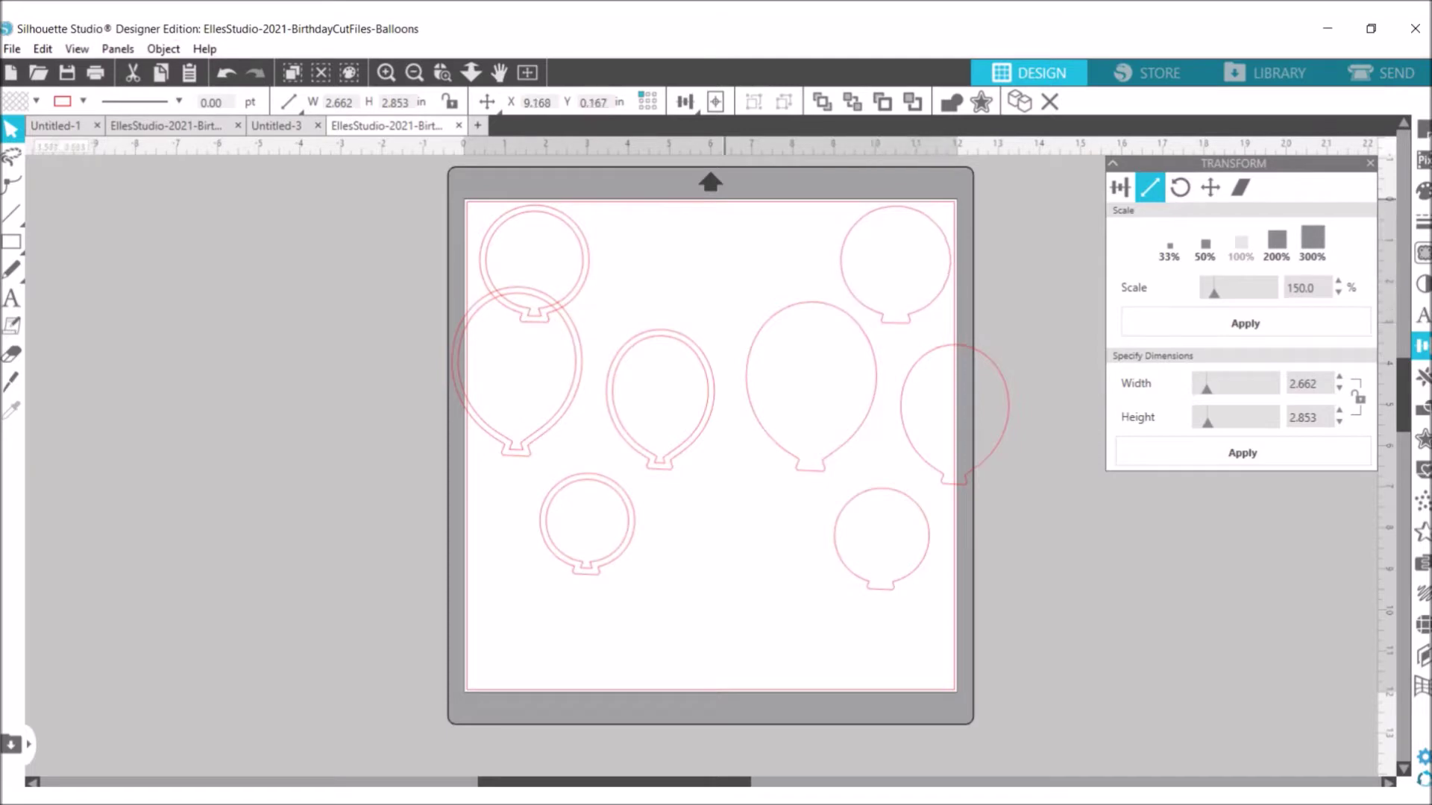
Move the largest frame to about X 0.228 in, Y 7.509 in and its solid match to about X 8.697 in, Y 7.600 in.
drag(517, 373, 570, 639)
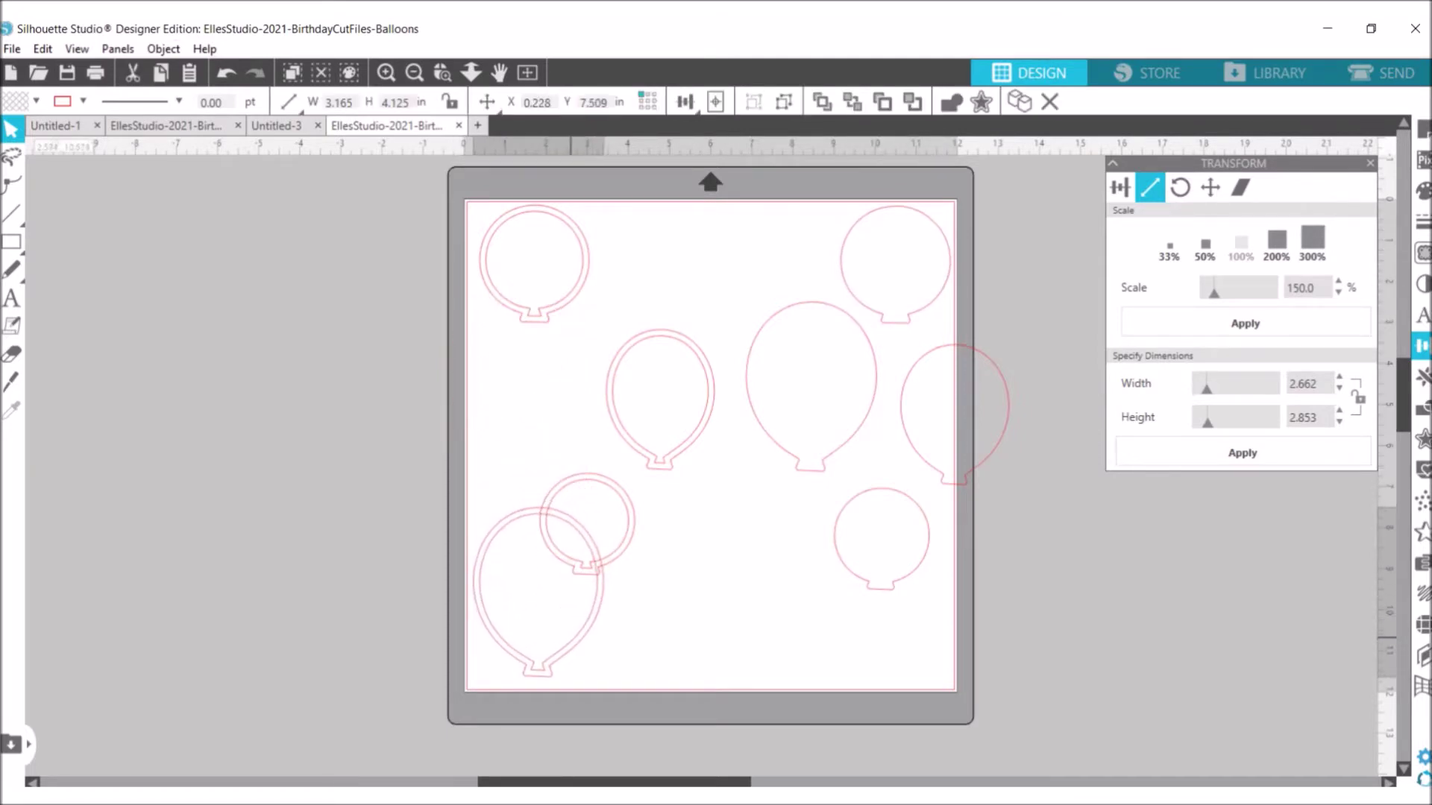
click(785, 536)
drag(812, 351, 886, 561)
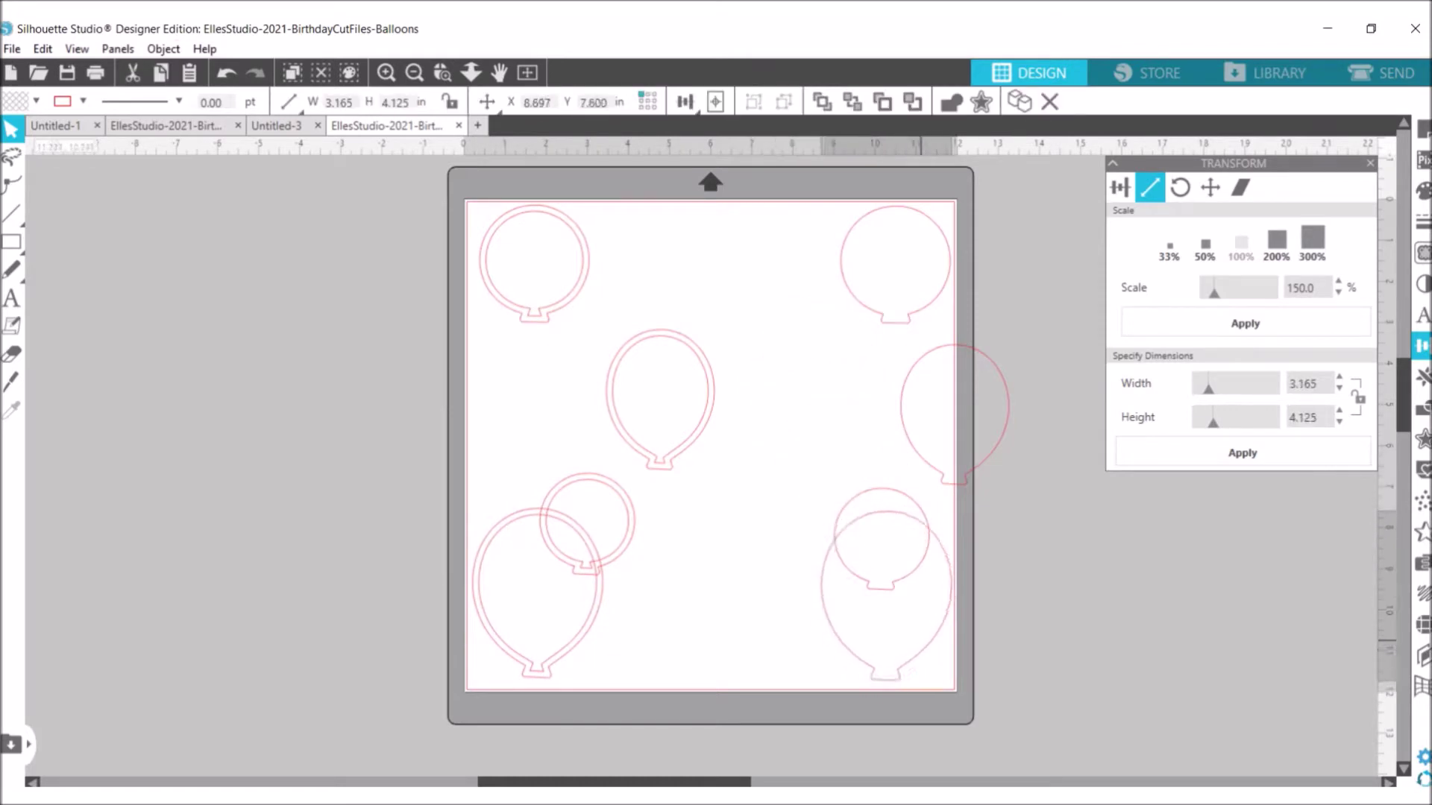
click(791, 548)
Move the medium oval and small round frames off the mat on one side and their solid matches off the other.
drag(712, 412, 325, 437)
click(548, 479)
drag(594, 477, 214, 231)
click(671, 351)
drag(964, 344, 1096, 263)
click(1096, 407)
drag(872, 489, 1069, 513)
click(1065, 500)
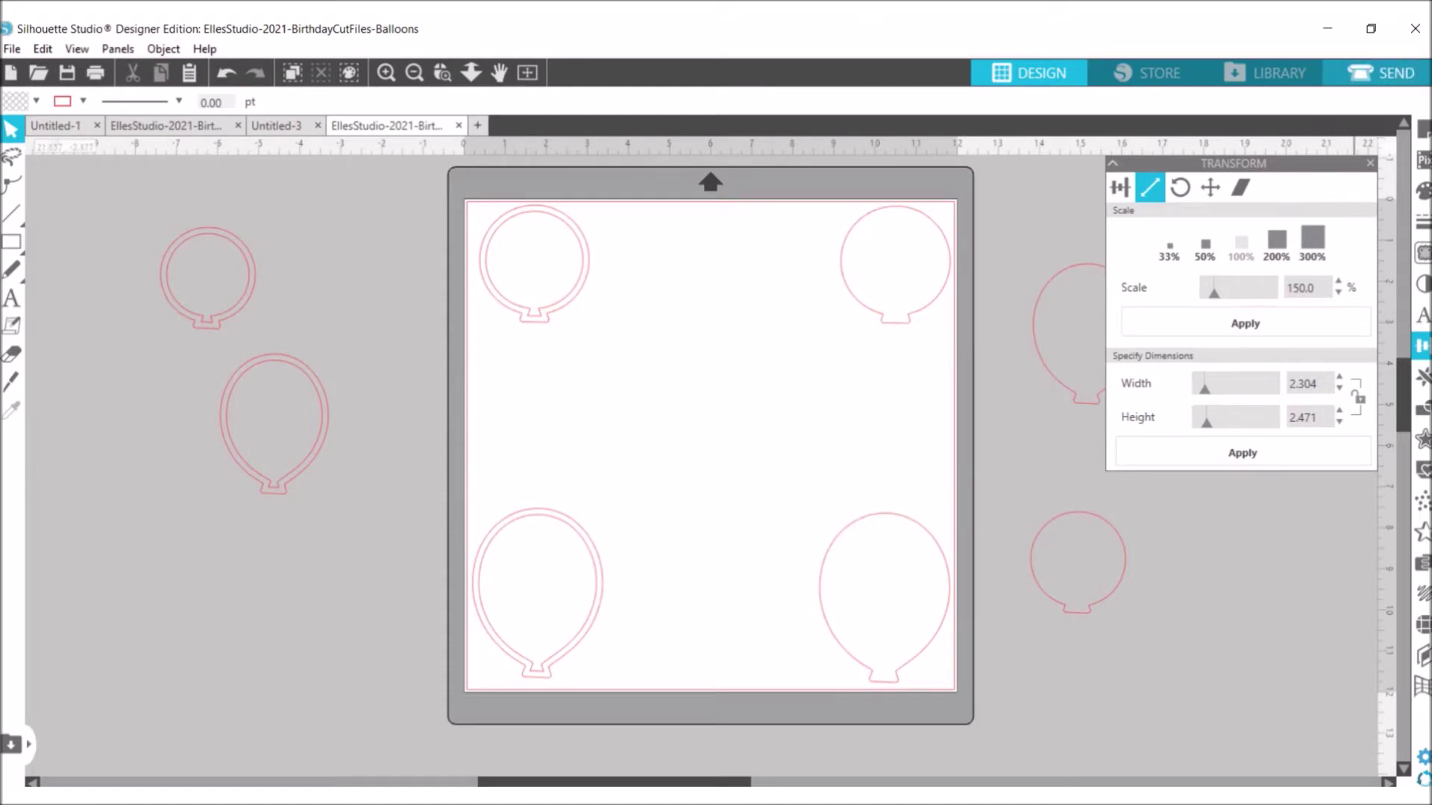
In the send view, move the two solid balloons off the mat and place the large frame in the page's upper right corner.
click(1381, 72)
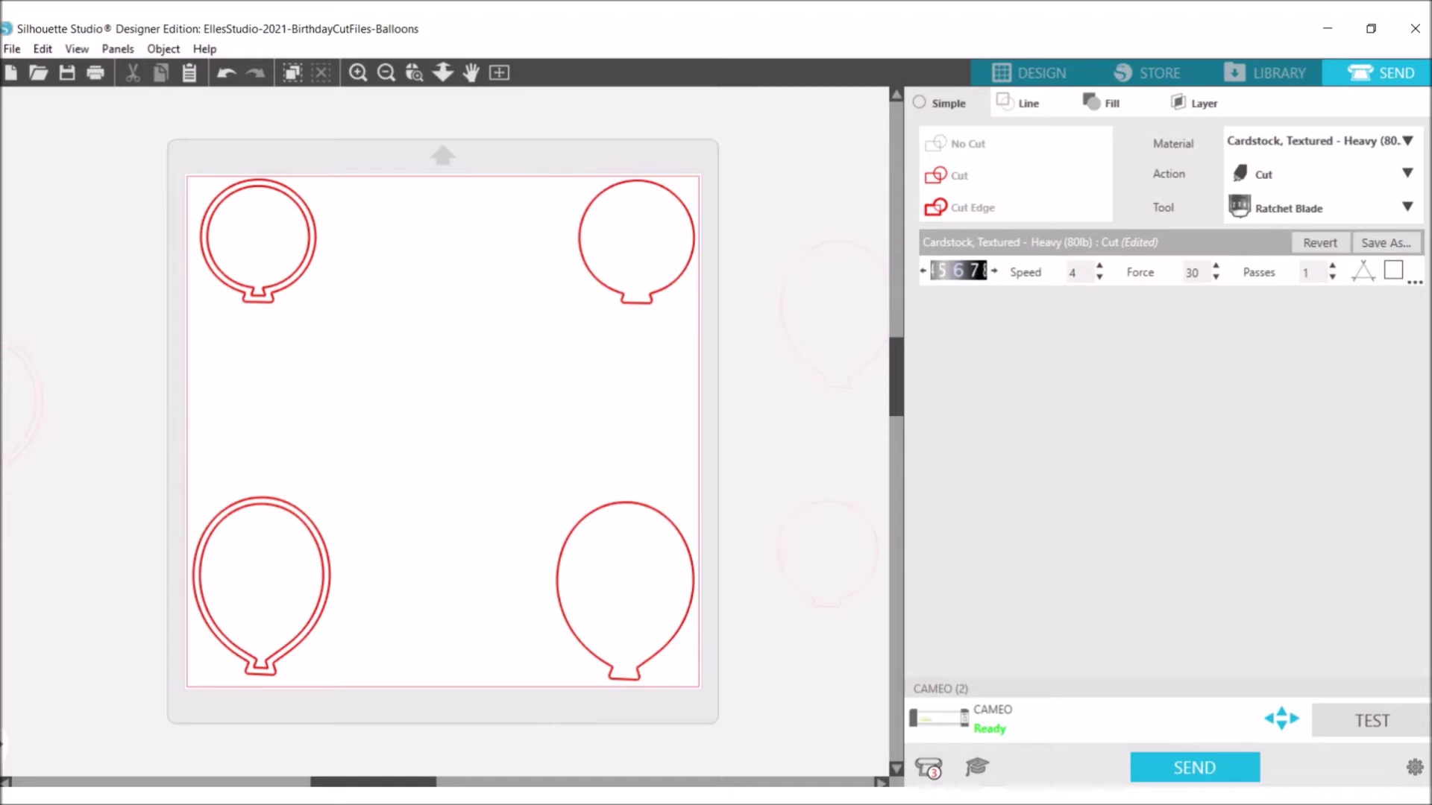
drag(636, 243, 812, 179)
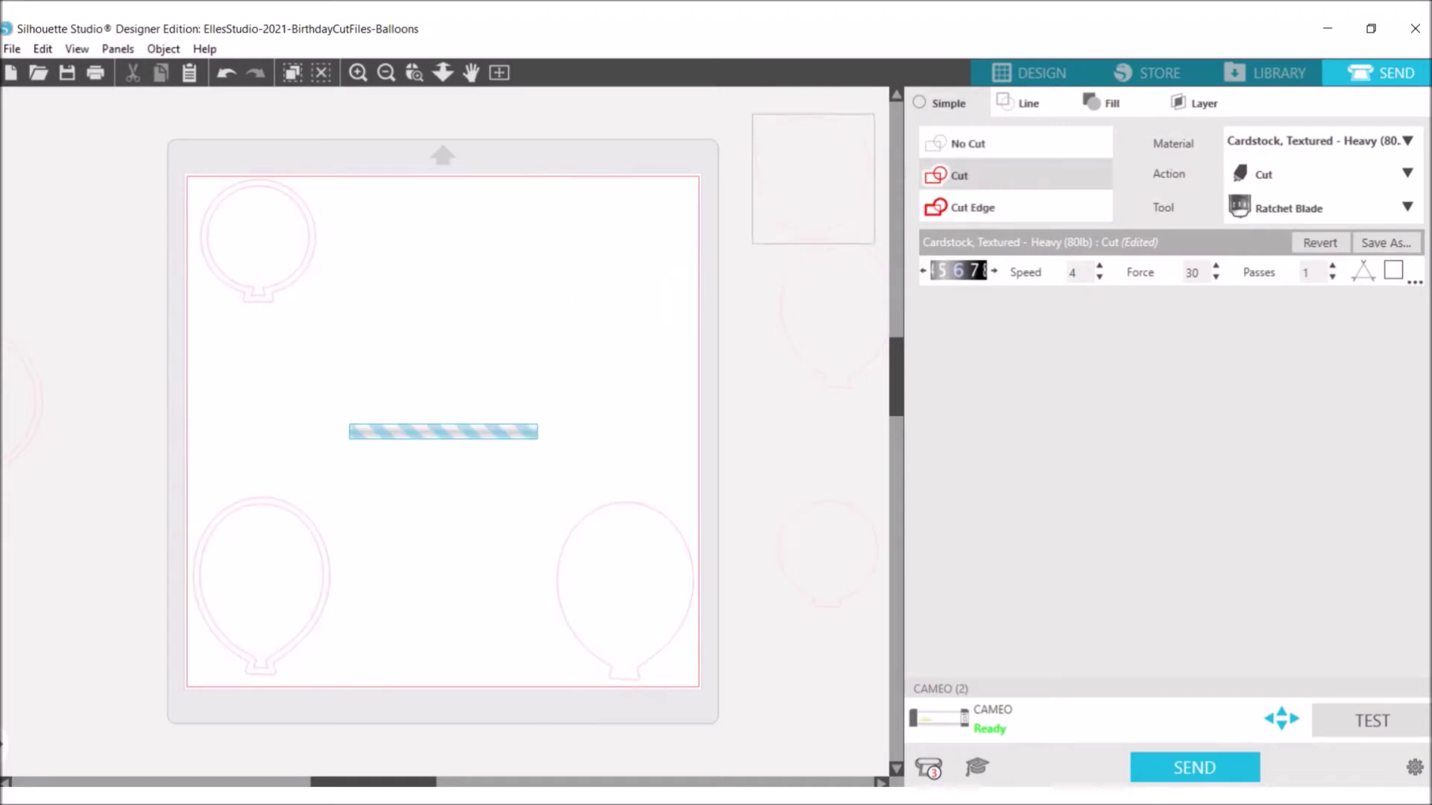
click(670, 294)
drag(632, 589, 841, 452)
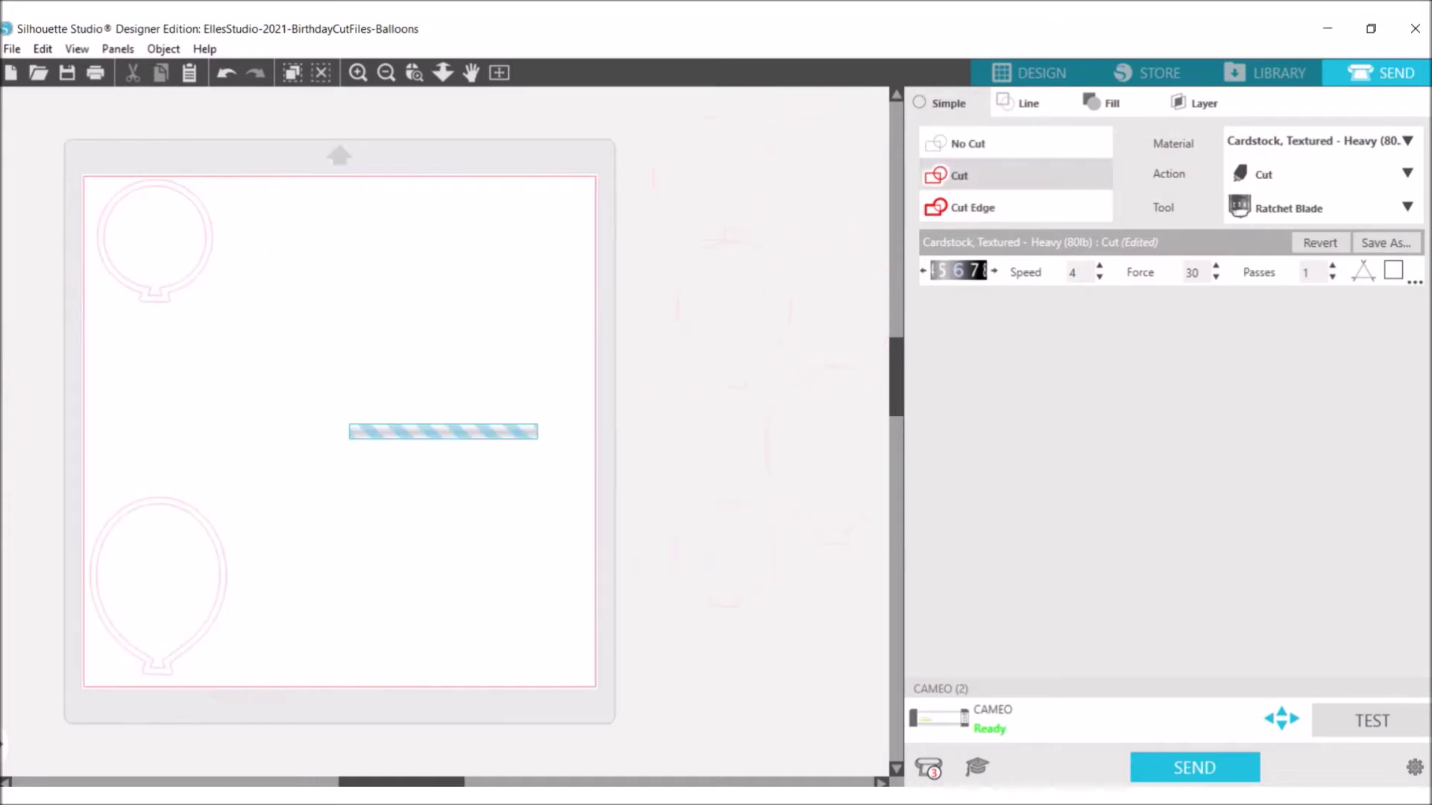
click(684, 477)
drag(158, 586, 793, 274)
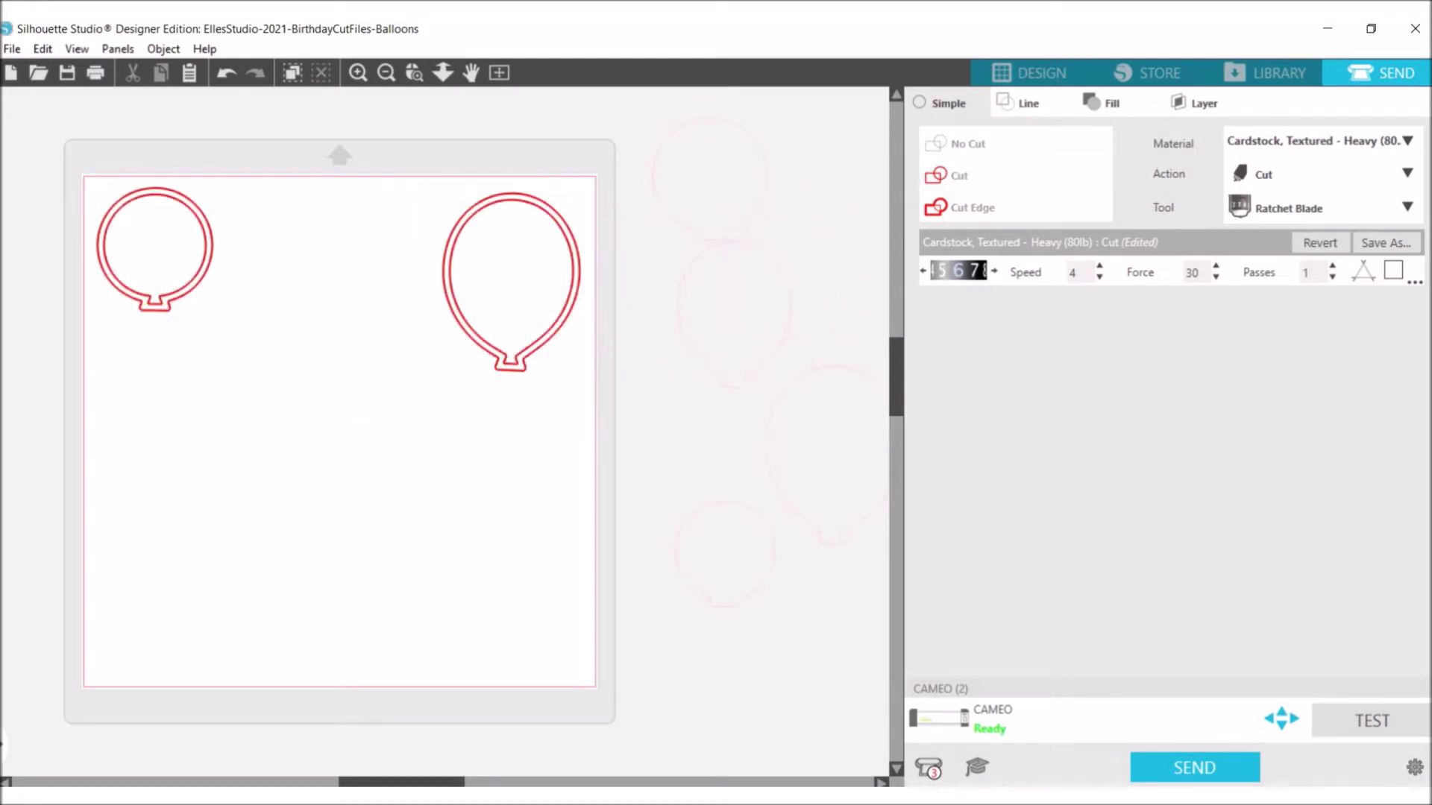
In the design view, duplicate the large balloon frame and place the copy left of the original at about X 4.909 in, Y 0.420 in.
click(1029, 73)
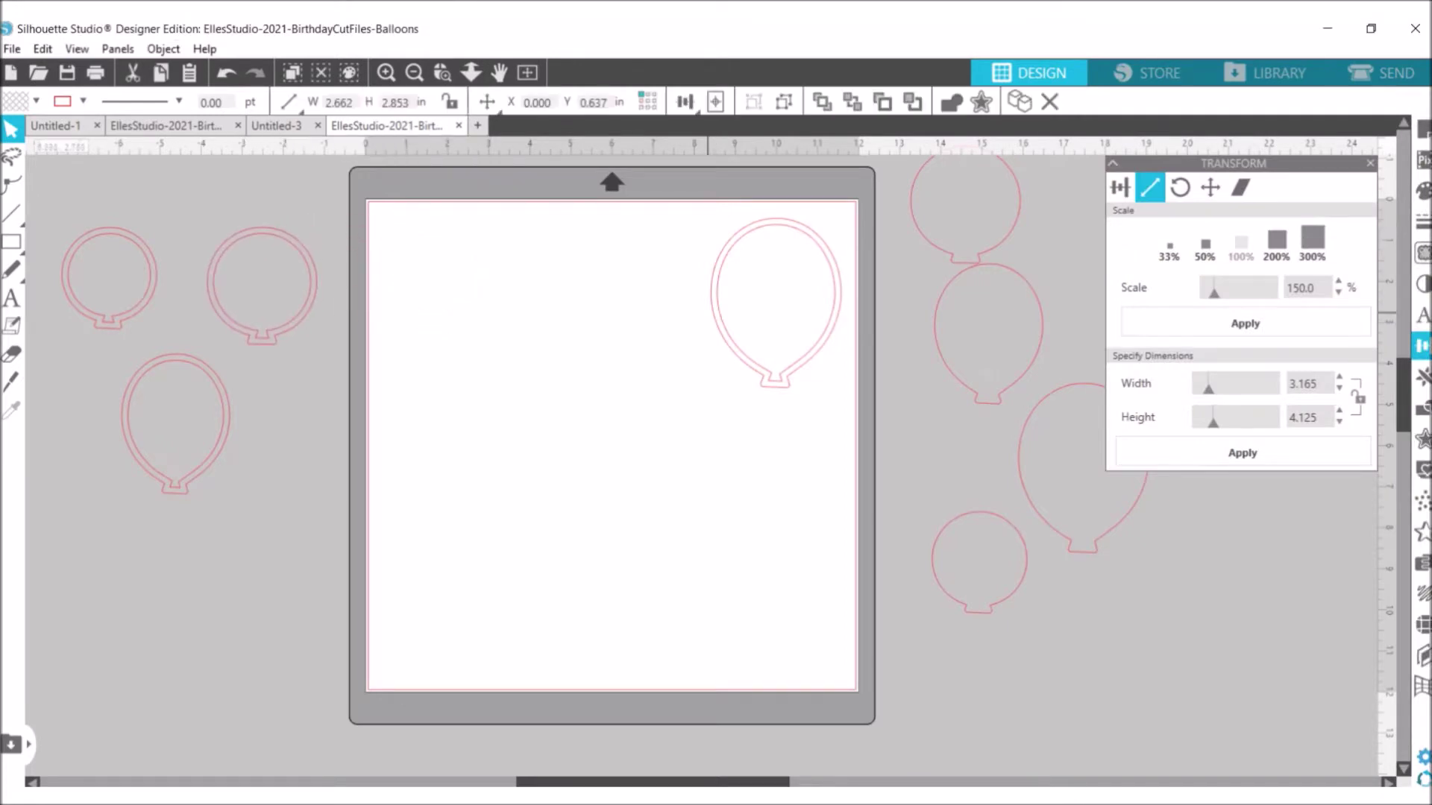
right_click(715, 275)
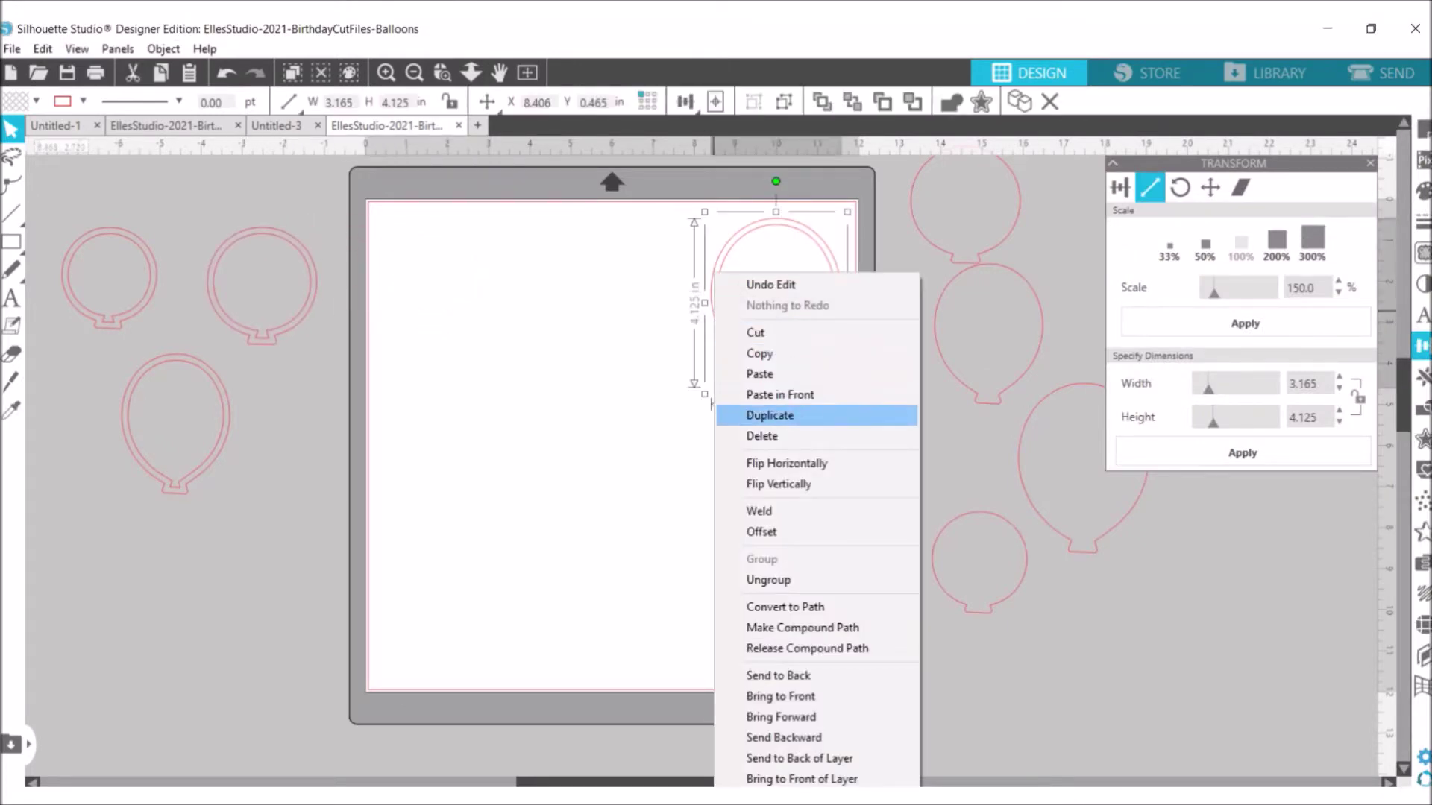
click(770, 415)
drag(794, 302, 632, 301)
Duplicate the second large frame and place the third one to its left at about X 1.526 in, Y 0.442 in.
right_click(571, 273)
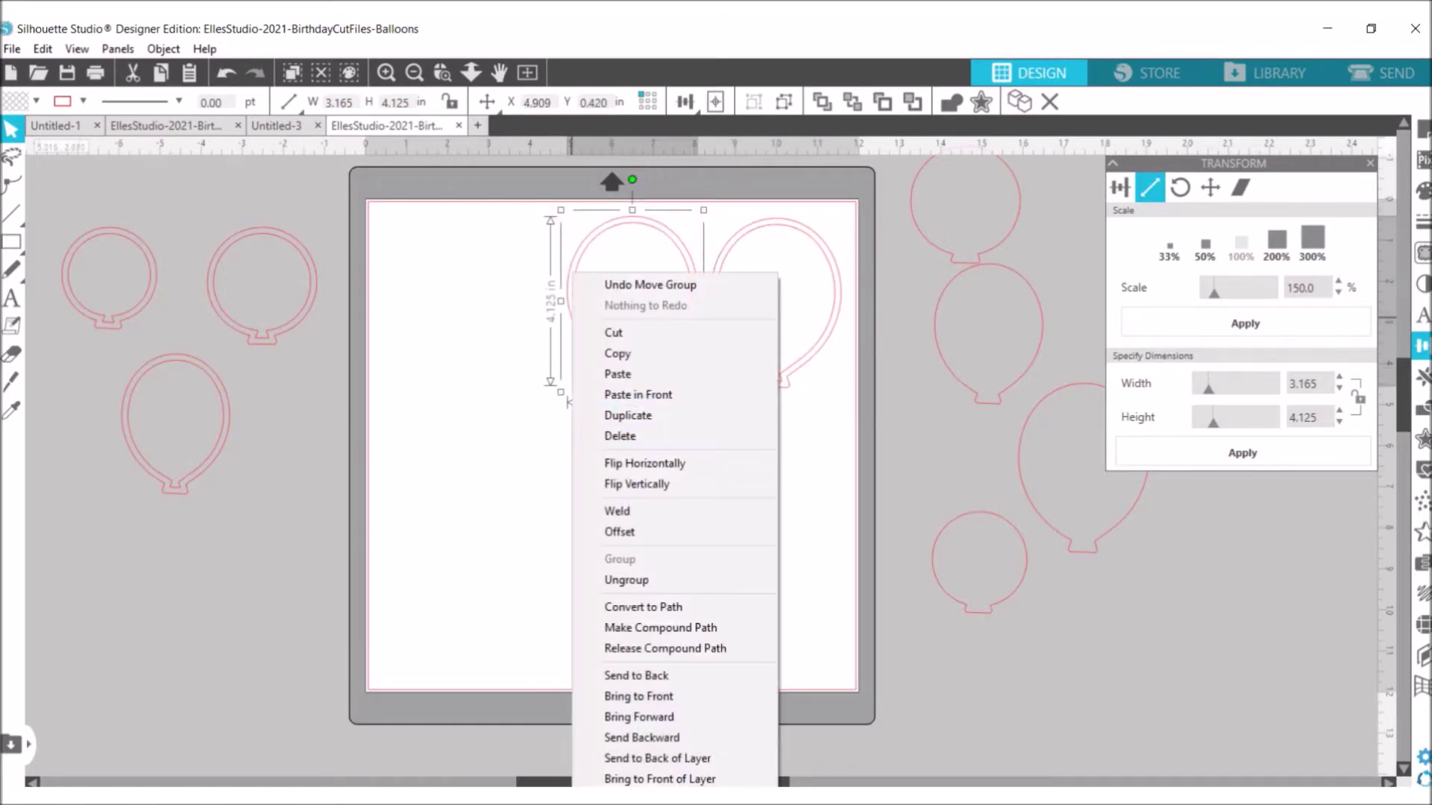
click(628, 415)
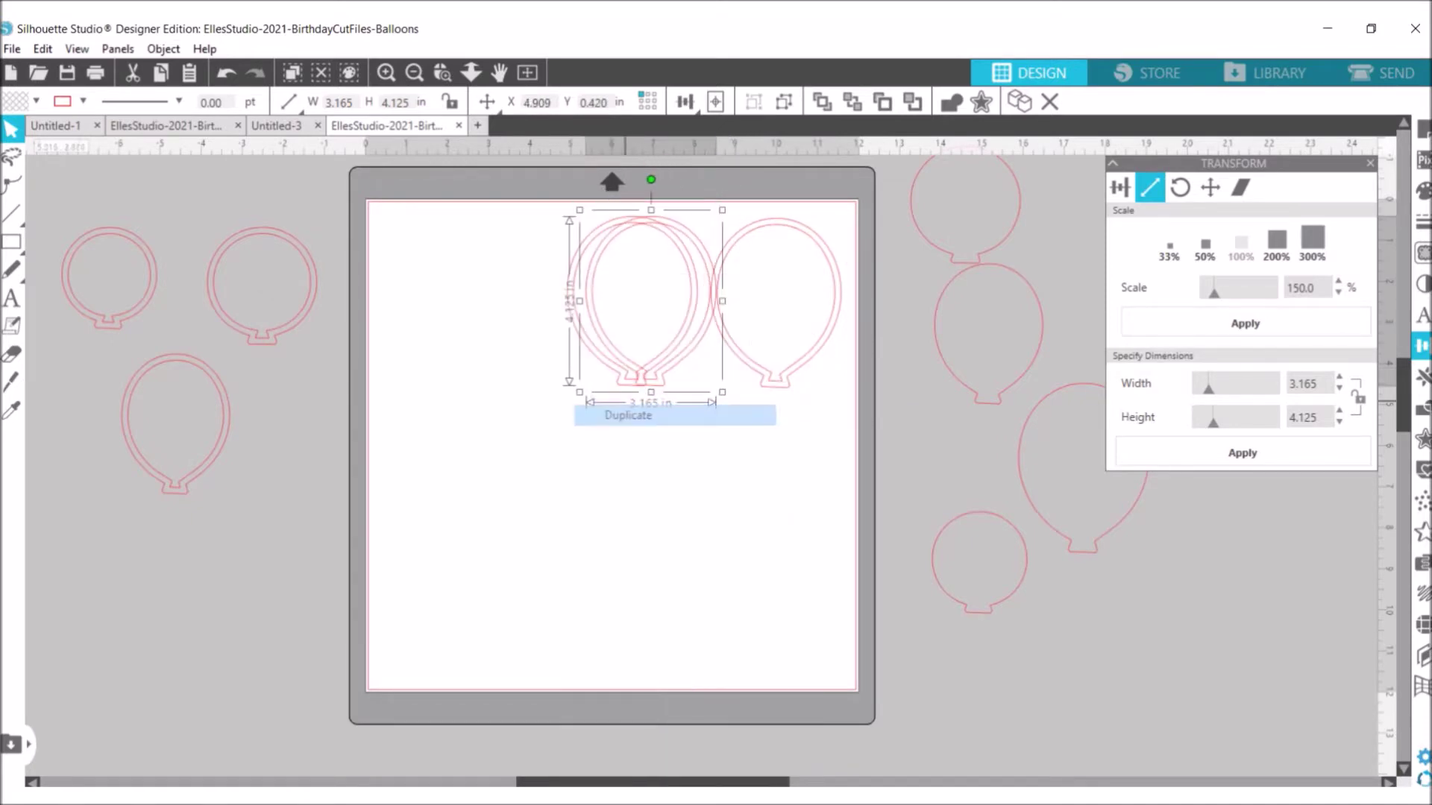
click(1120, 187)
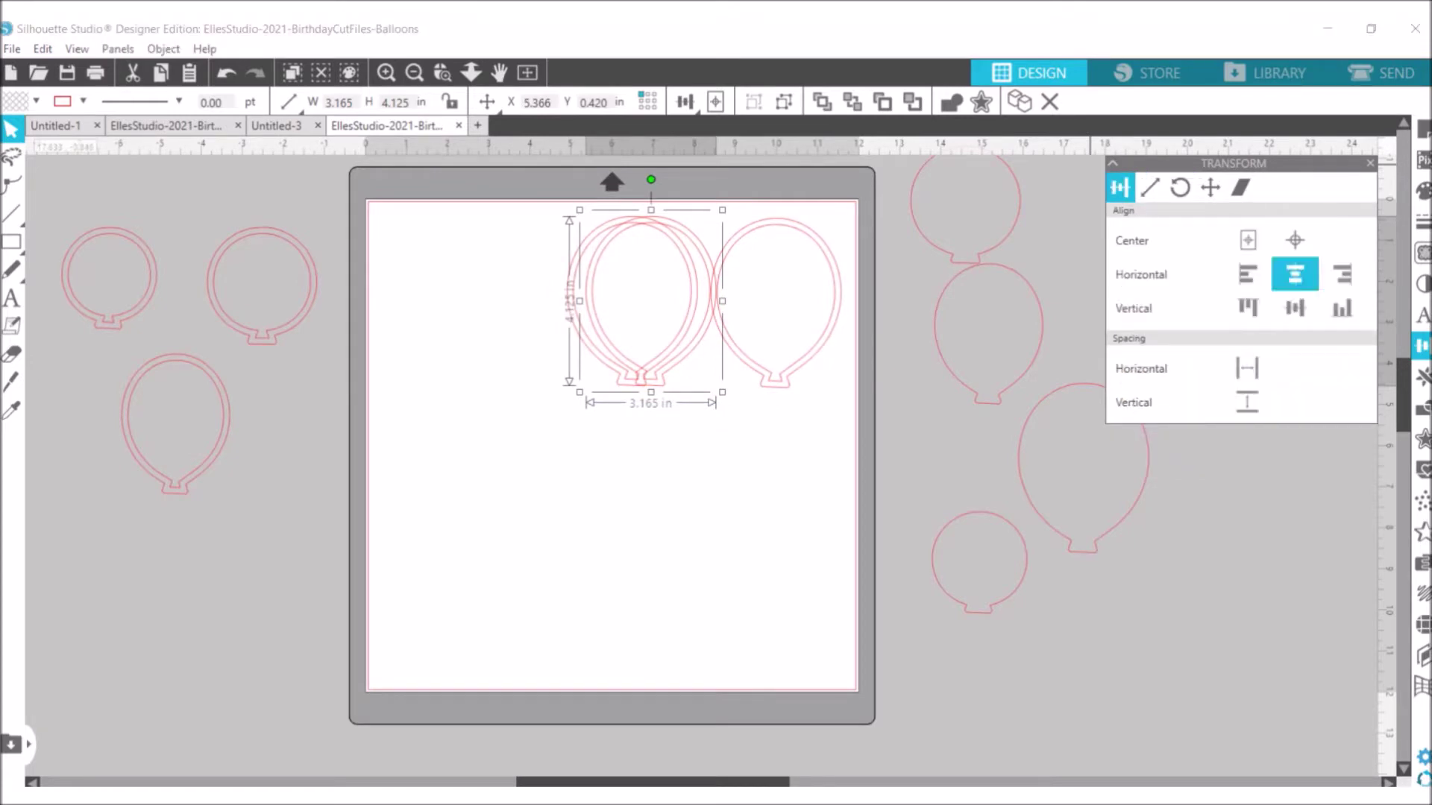
click(1422, 376)
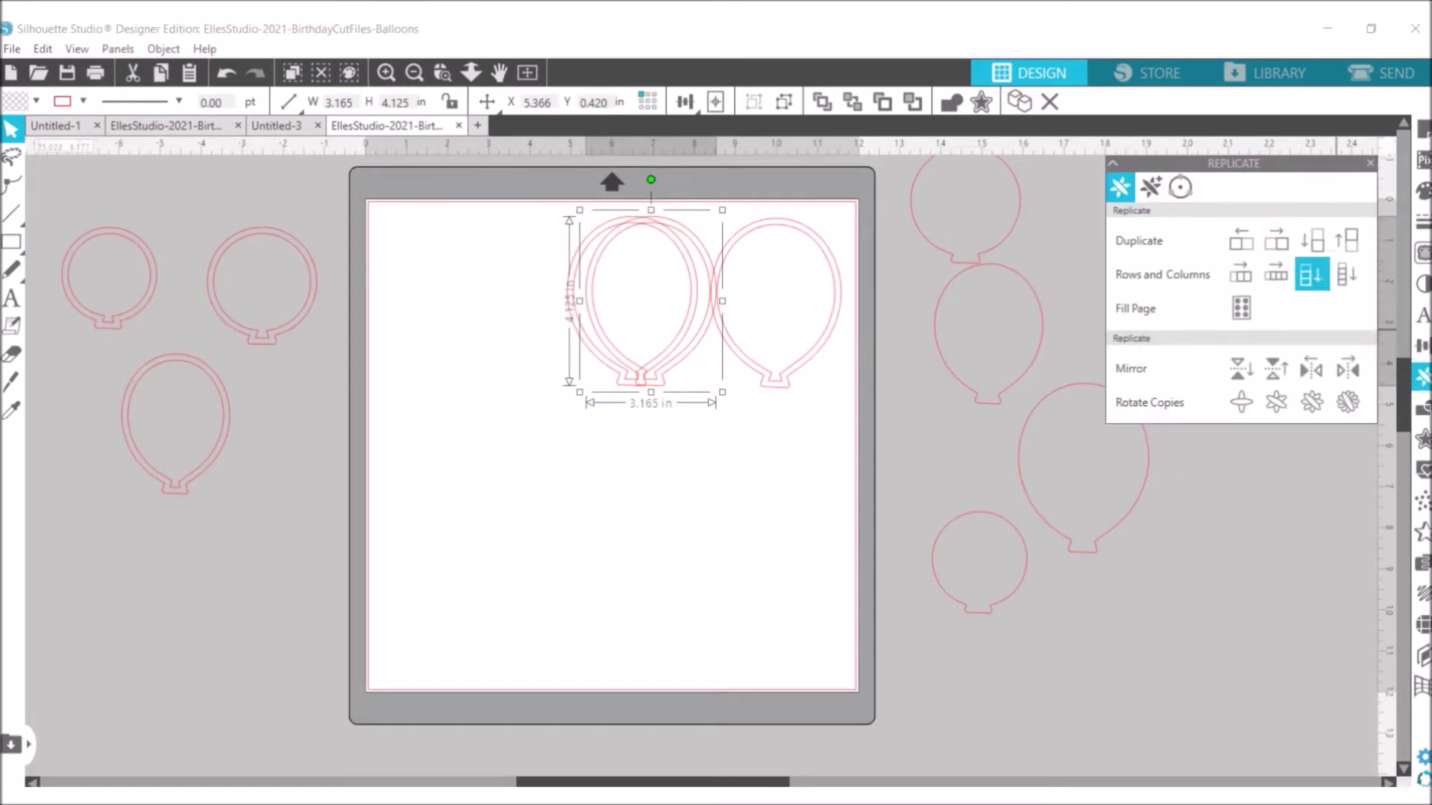
drag(704, 248, 547, 248)
Duplicate the third large frame, placing the copy at about X 6.600 in, Y 3.734 in, and move the third beside it at about X 3.034 in, Y 3.665 in.
right_click(546, 248)
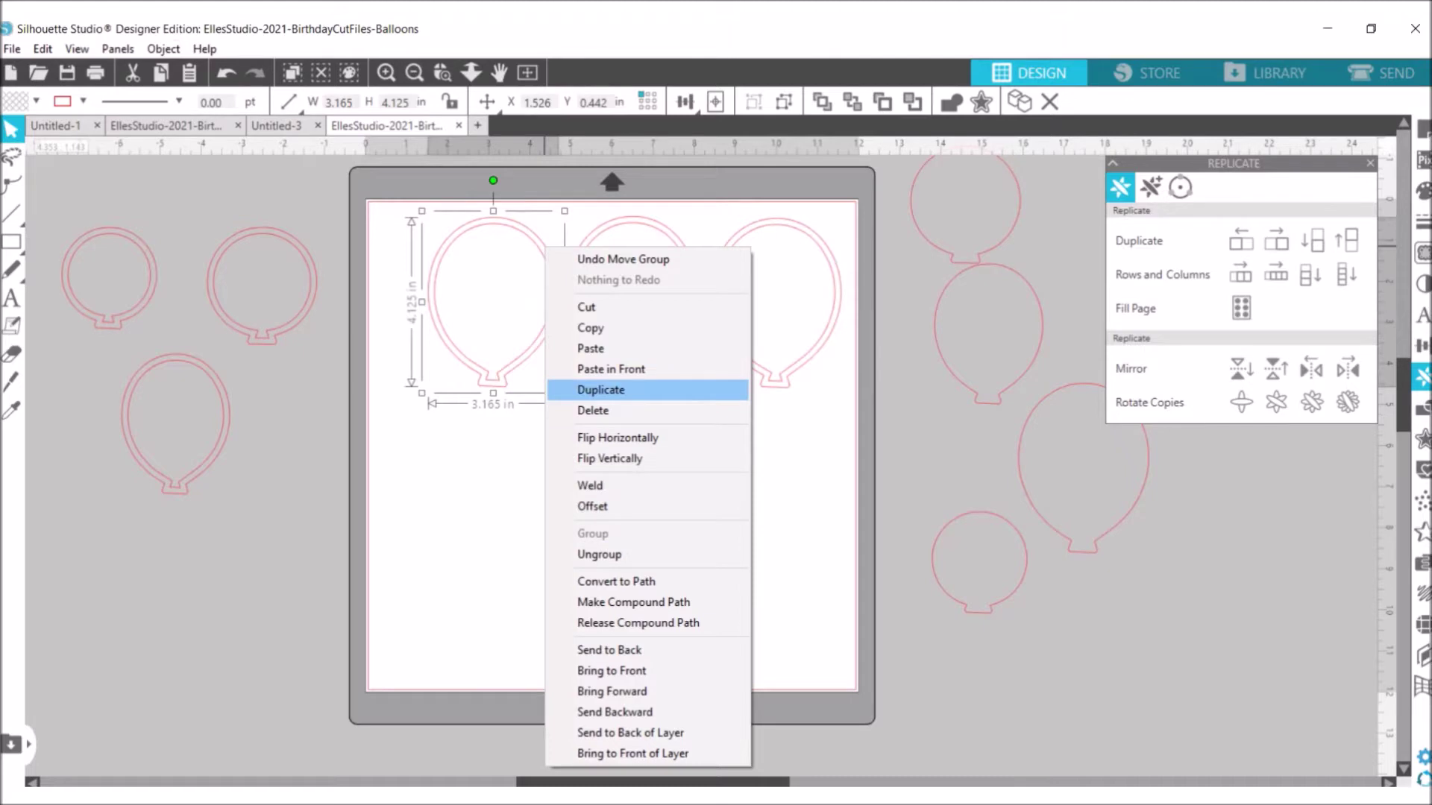
click(600, 390)
drag(512, 302, 702, 437)
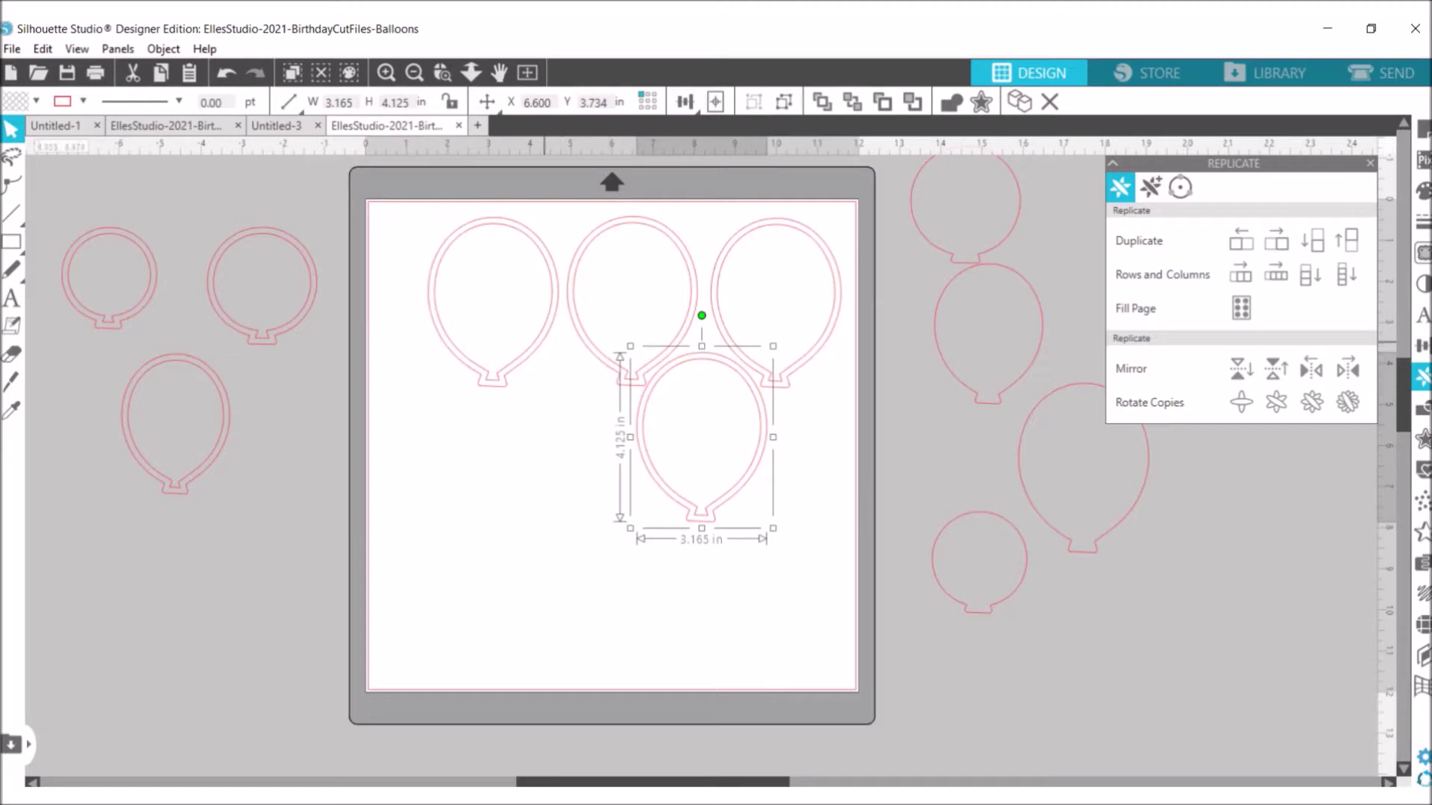
drag(494, 358, 553, 488)
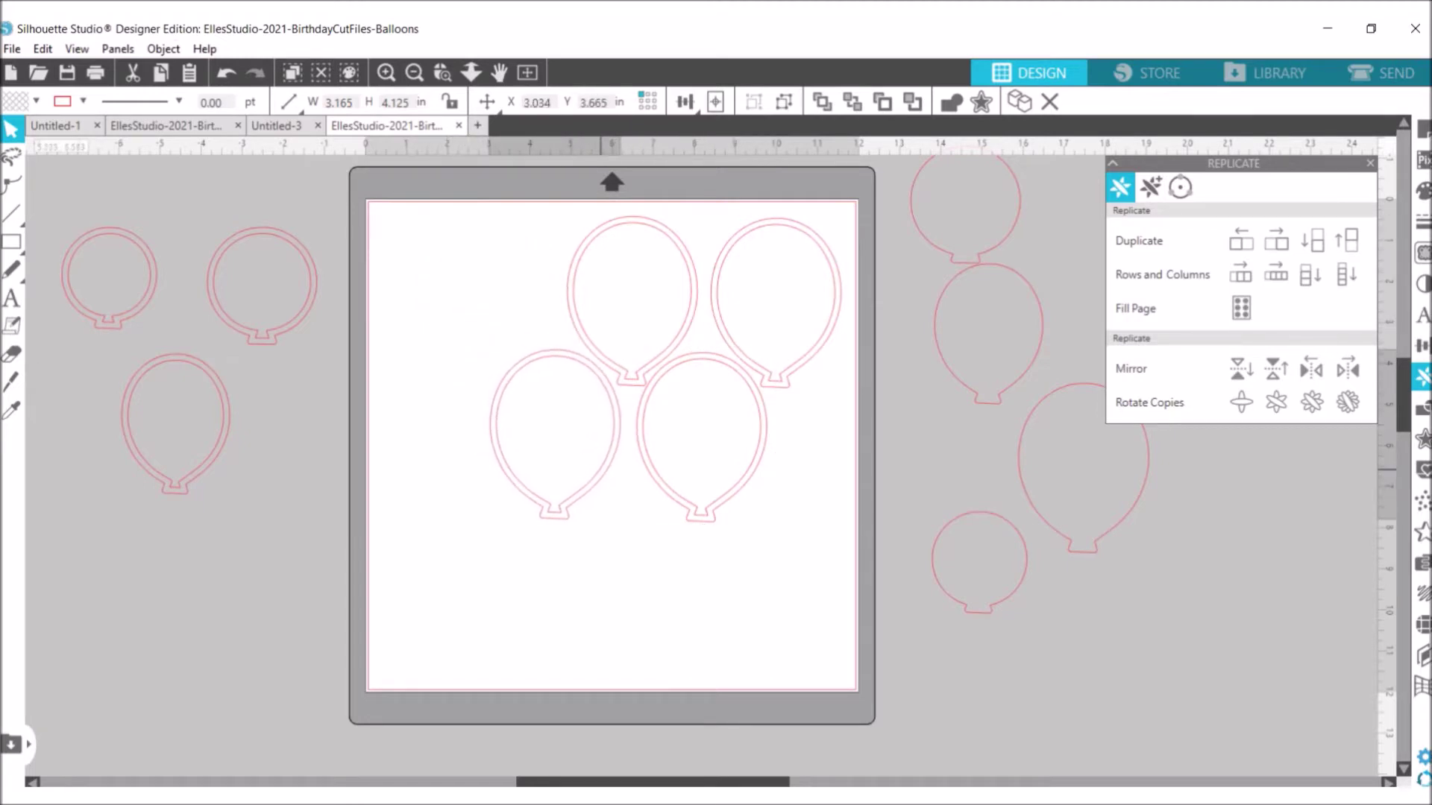
click(601, 470)
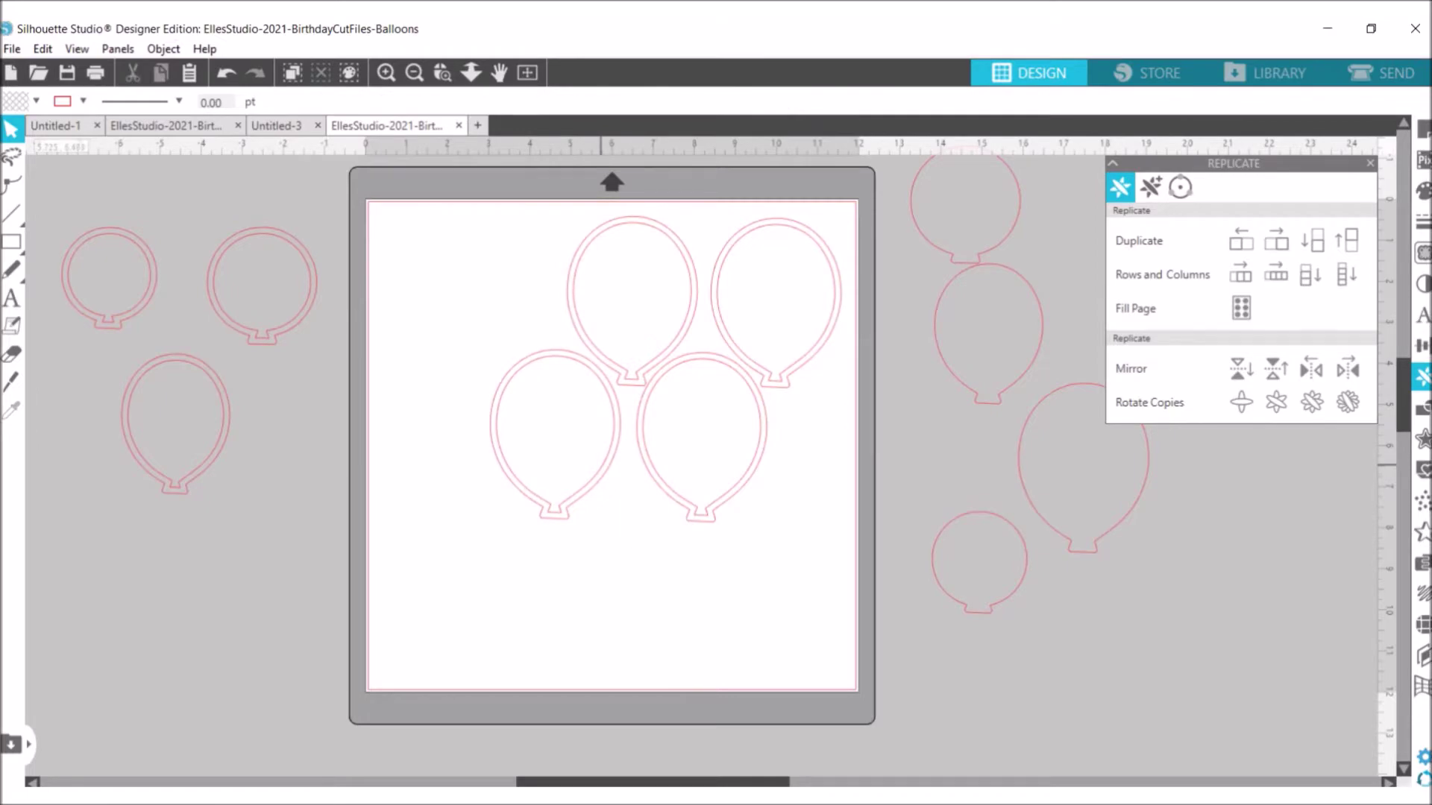